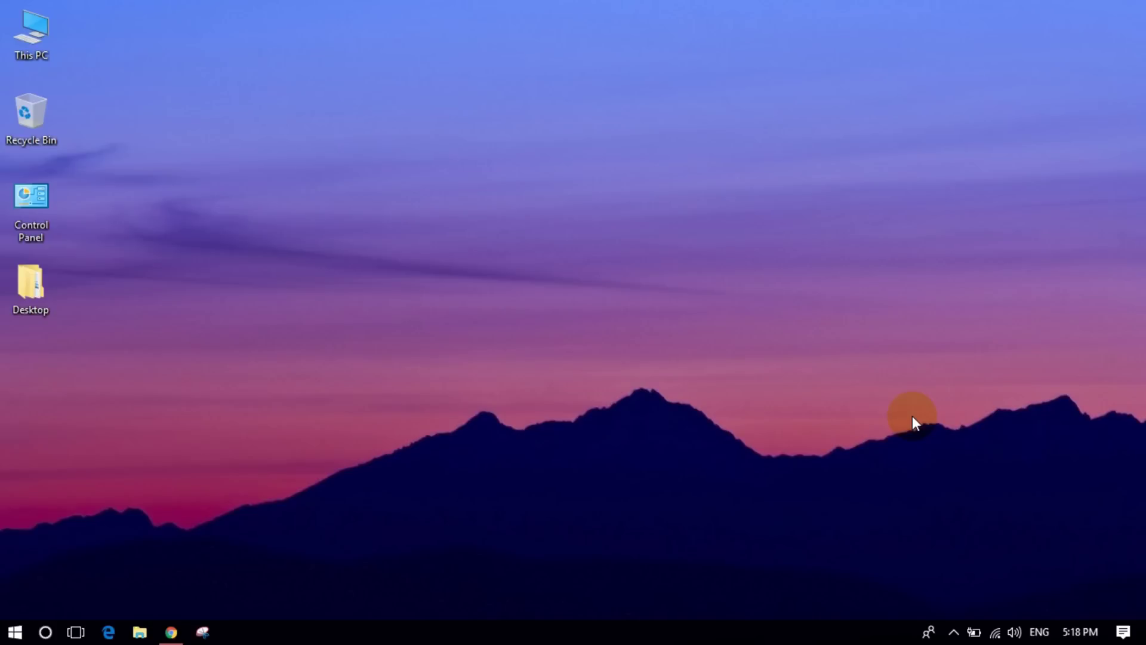
# - Reload the cPanel dashboard, scroll to Softaculous Apps Installer and launch the WordPress installer
pyautogui.click(171, 631)
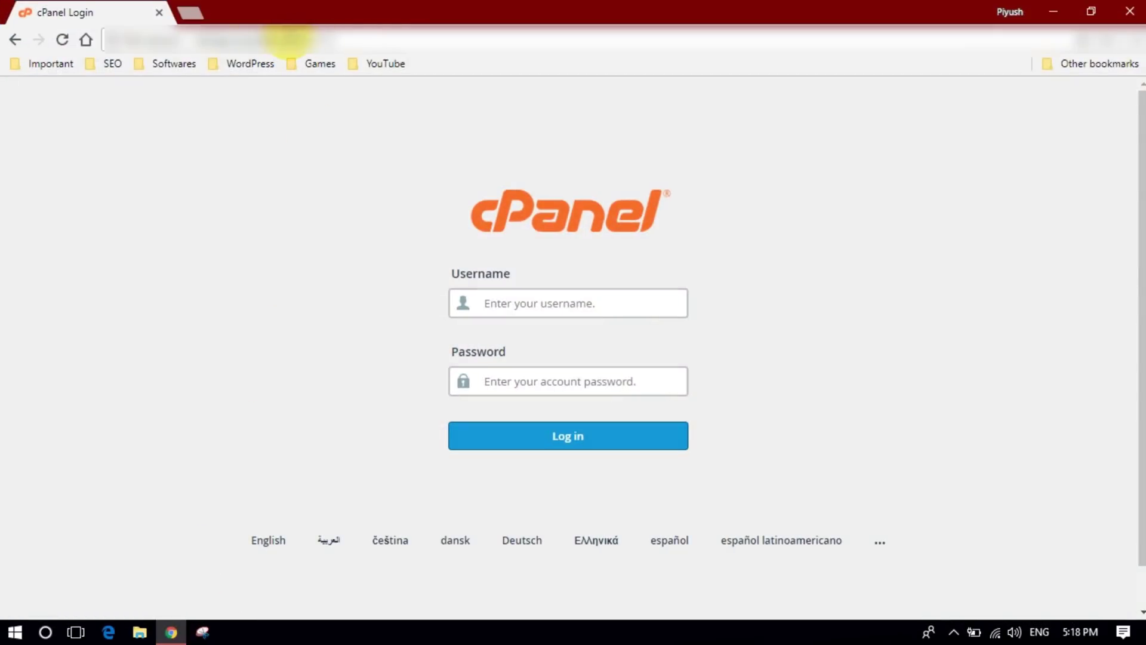
pyautogui.click(315, 39)
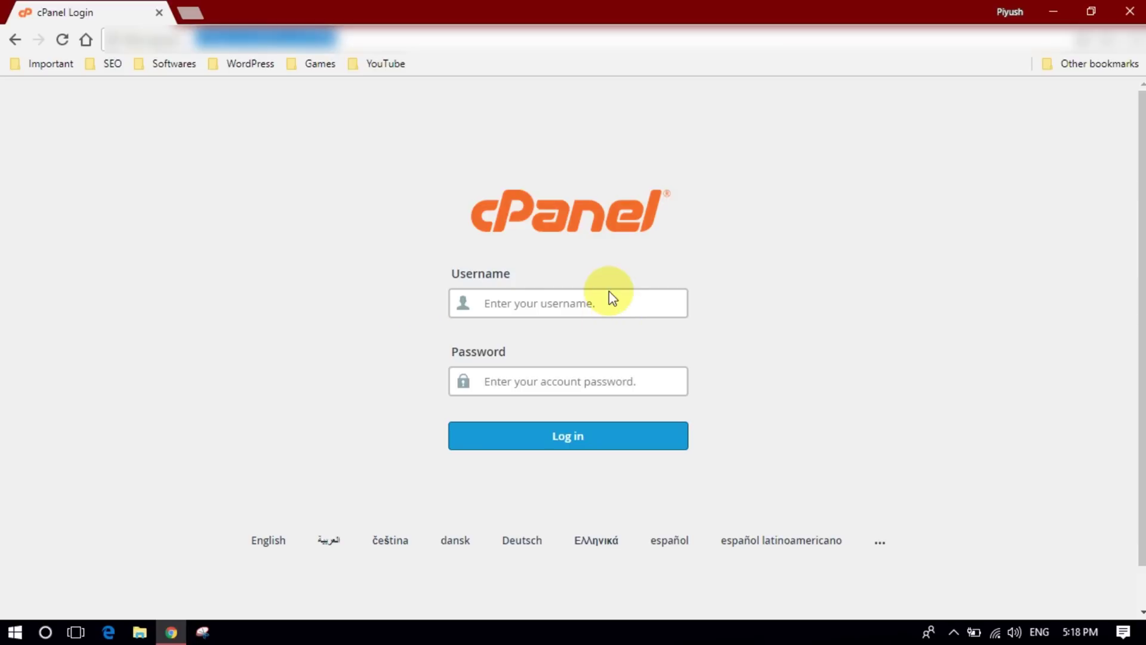
pyautogui.press('Return')
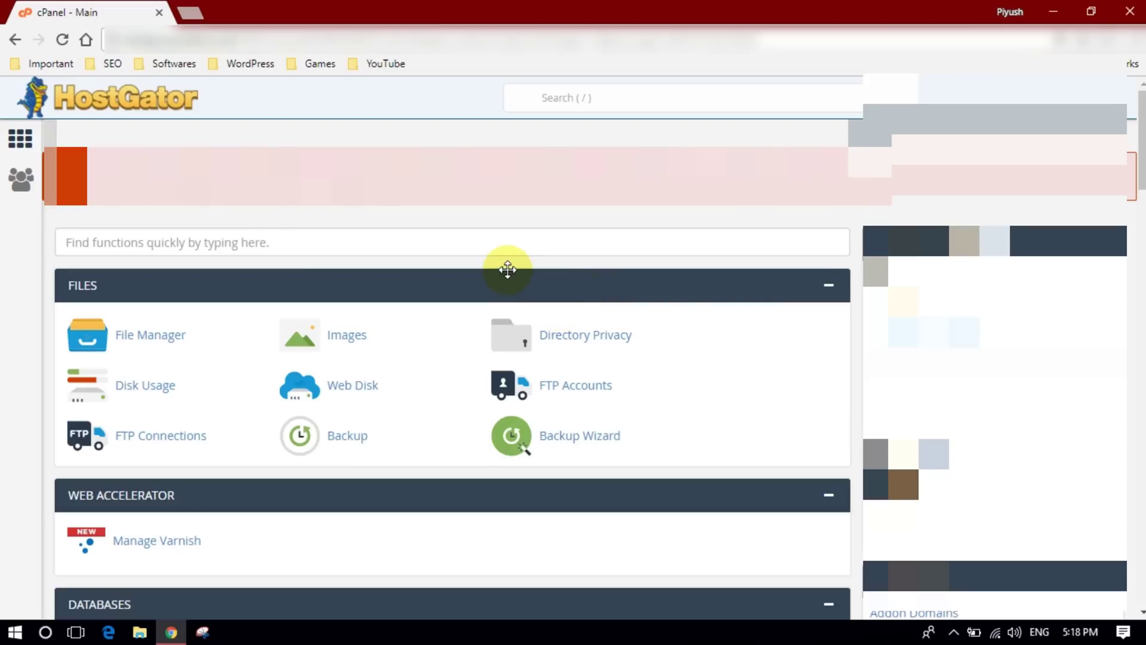
pyautogui.scroll(-3, 531, 383)
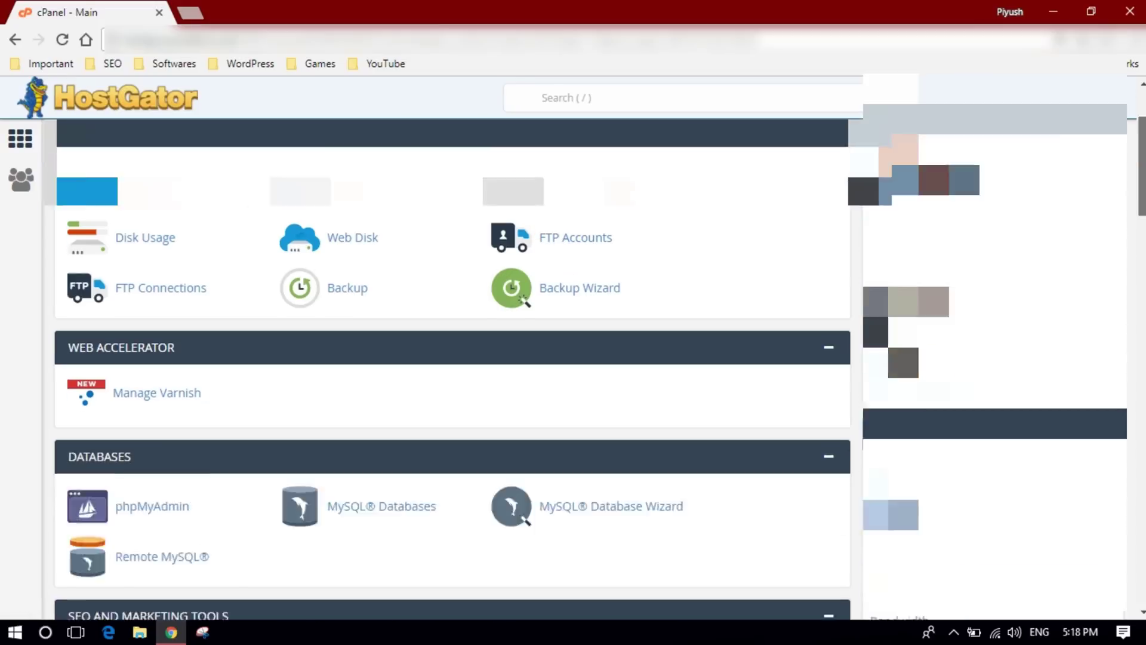
pyautogui.moveTo(1140, 167); pyautogui.dragTo(1118, 575)
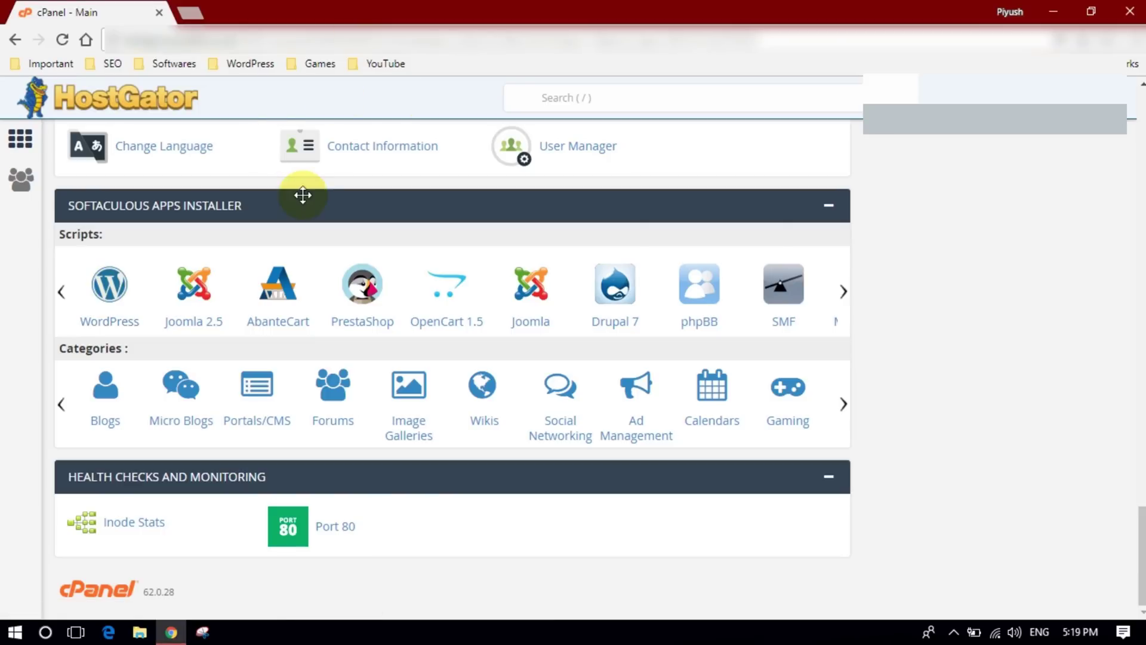
pyautogui.click(111, 306)
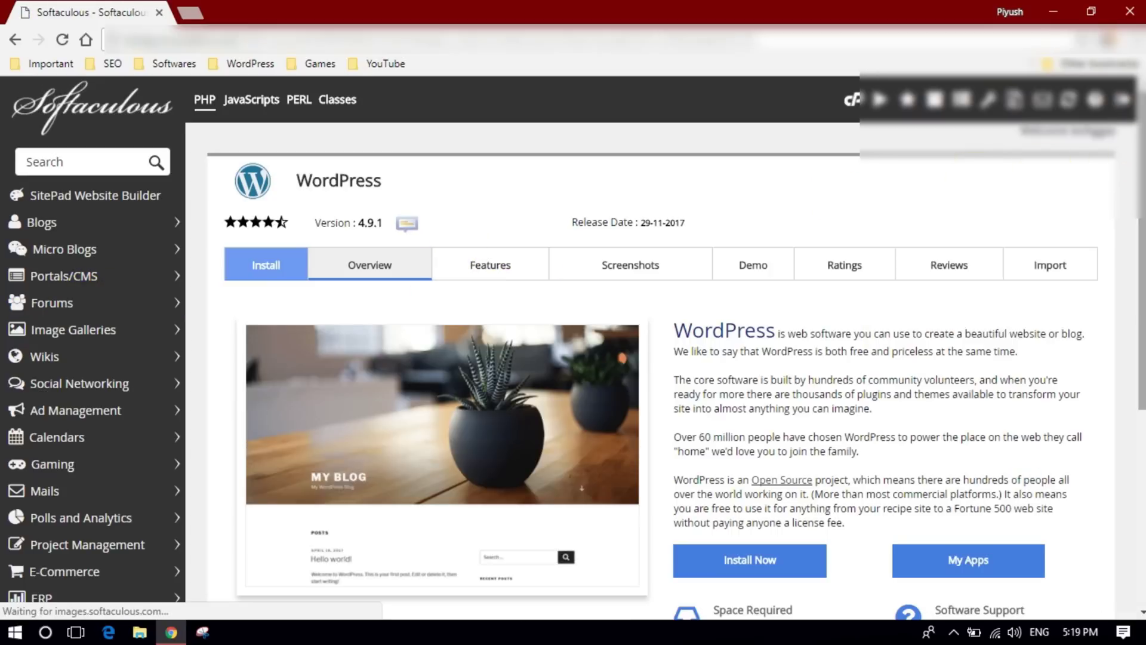
# - Scroll through the WordPress 4.9.1 Overview page to review its description and install option
pyautogui.scroll(-3, 749, 141)
pyautogui.scroll(3, 749, 141)
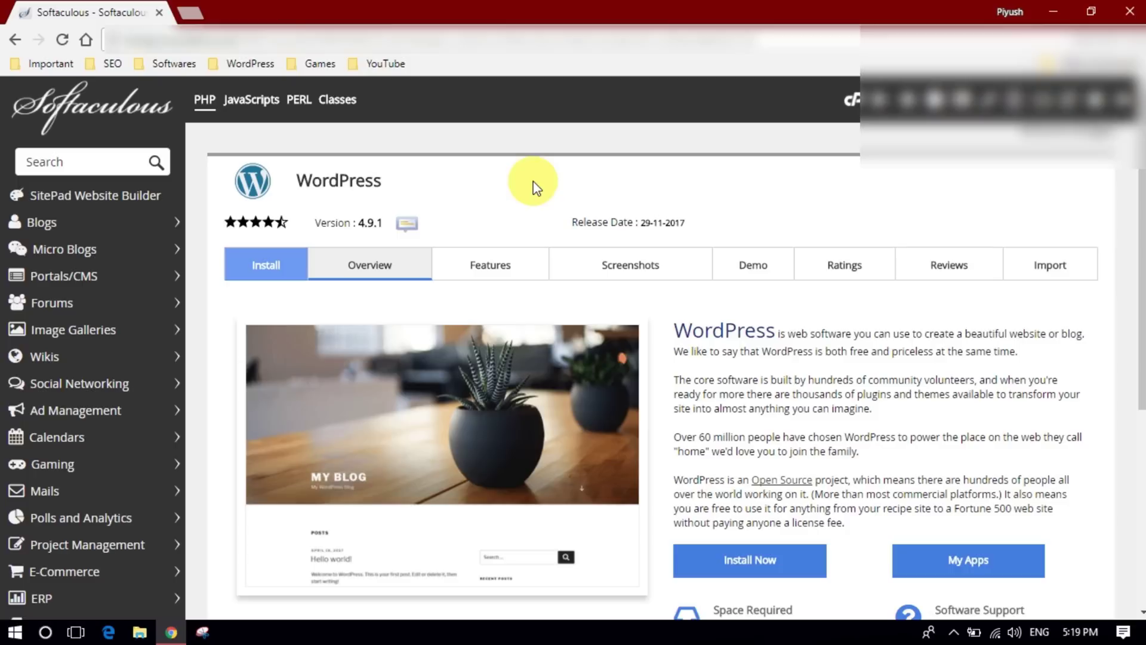
pyautogui.scroll(-3, 591, 477)
pyautogui.scroll(2, 594, 495)
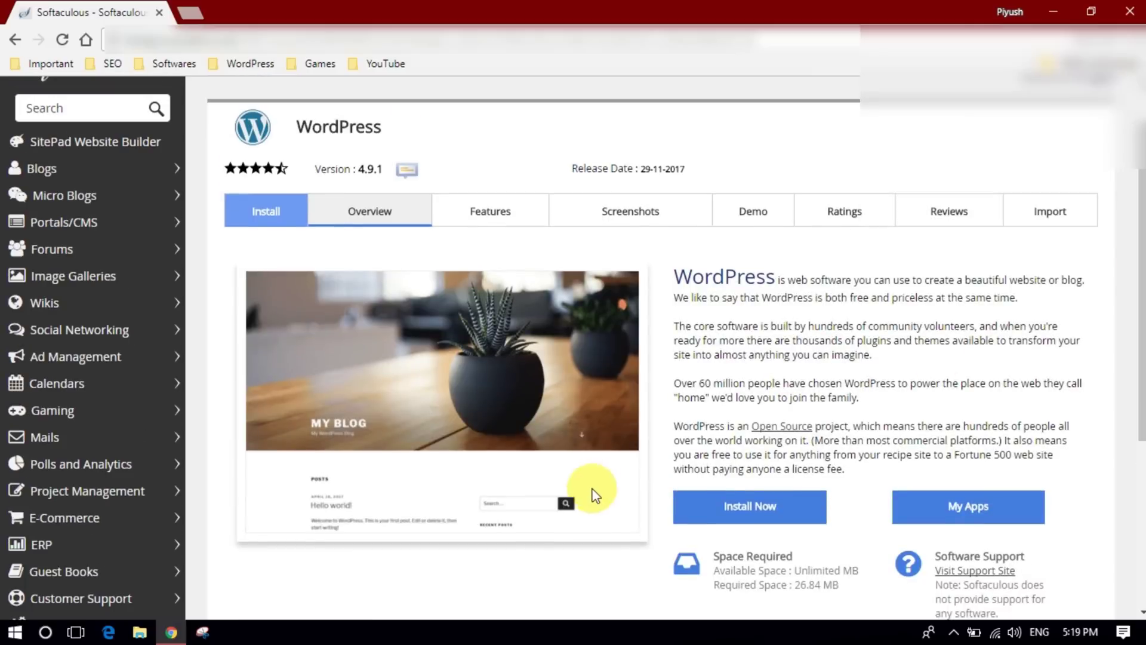
pyautogui.click(716, 505)
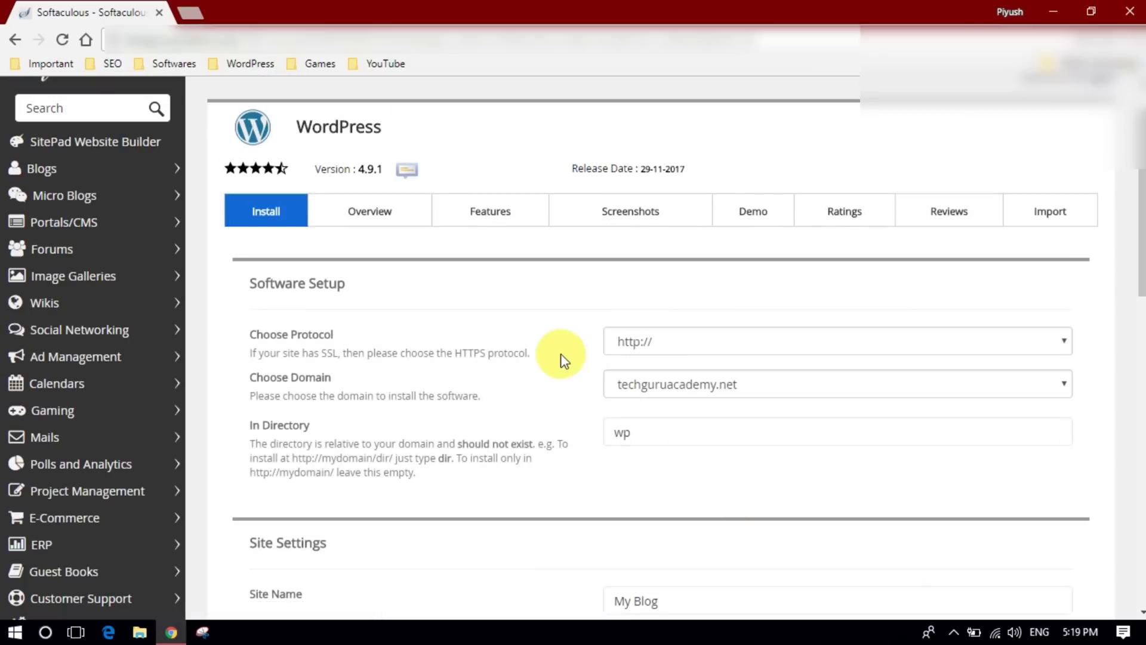
pyautogui.click(659, 348)
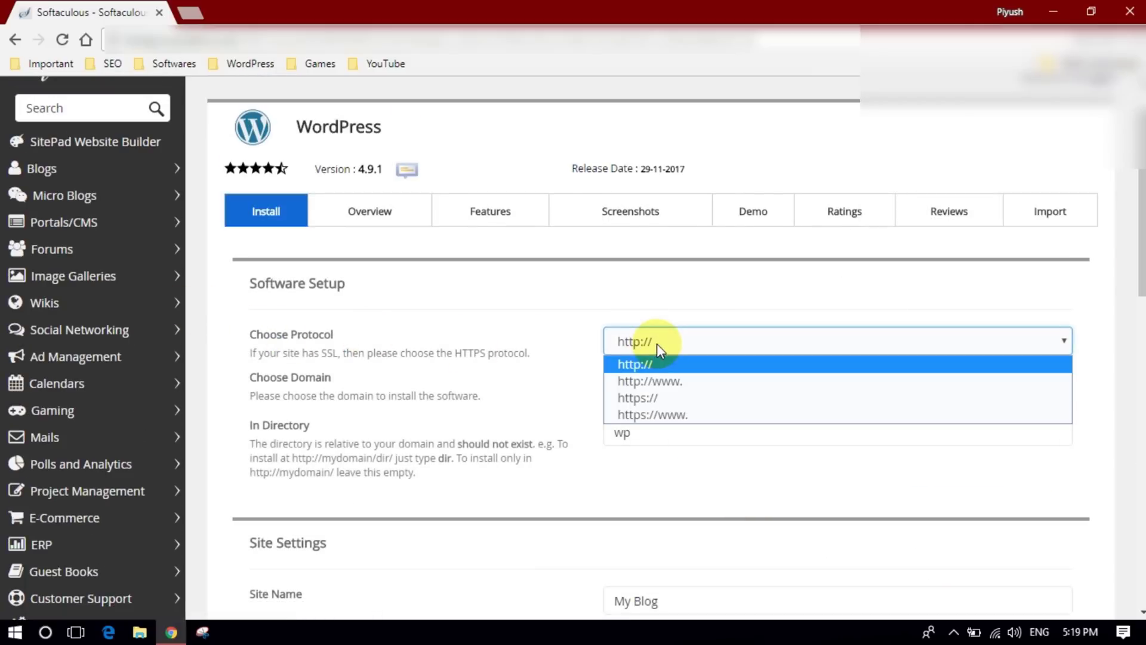
pyautogui.click(645, 382)
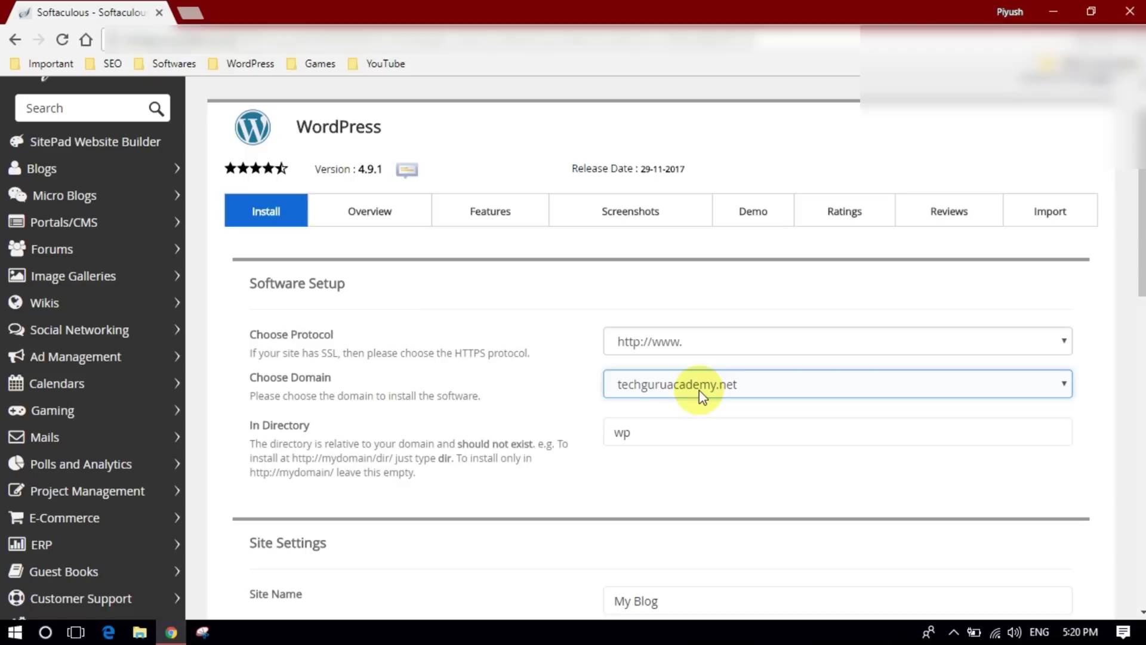
pyautogui.click(692, 437)
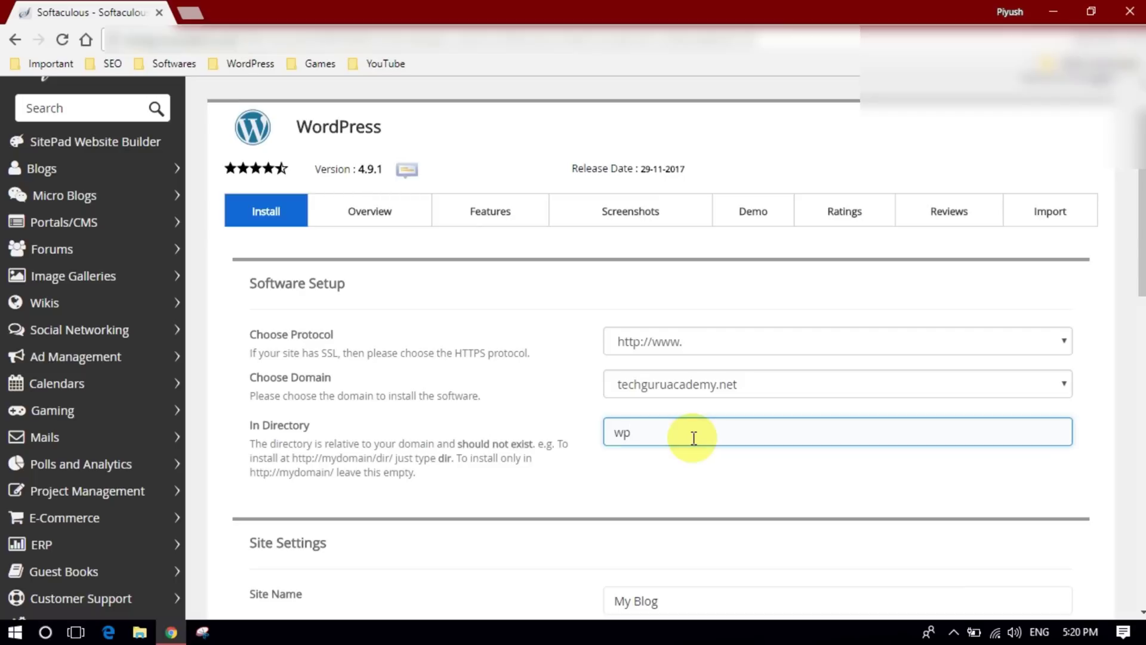
pyautogui.press('BackSpace')
pyautogui.press('BackSpace')
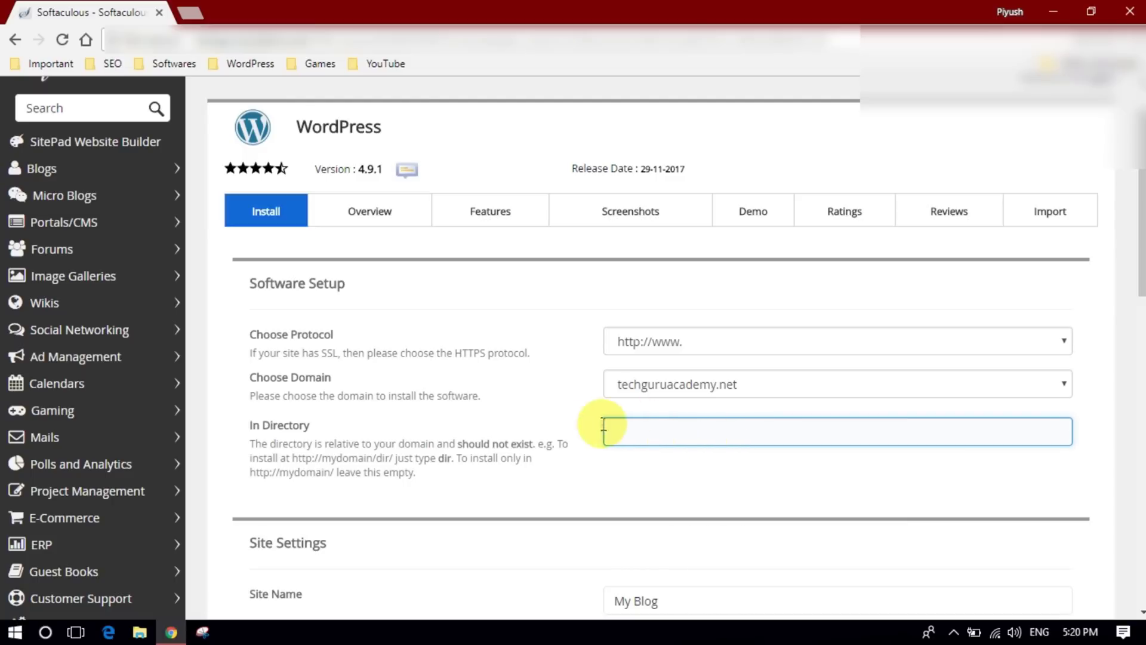
# - Replace the Site Name 'My Blog' with TechGuruAcademy
pyautogui.moveTo(1138, 218); pyautogui.dragTo(1138, 322)
pyautogui.click(621, 298)
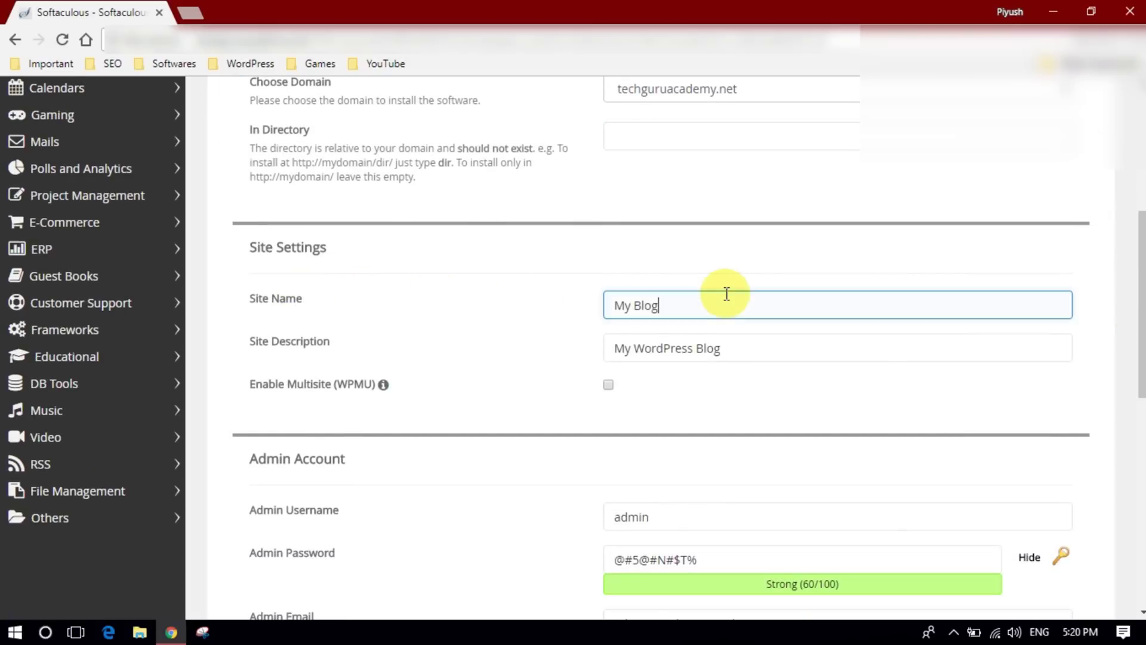
pyautogui.press('BackSpace')
pyautogui.press('BackSpace')
pyautogui.press('BackSpace')
pyautogui.press('BackSpace')
pyautogui.press('BackSpace')
pyautogui.press('BackSpace')
pyautogui.press('BackSpace')
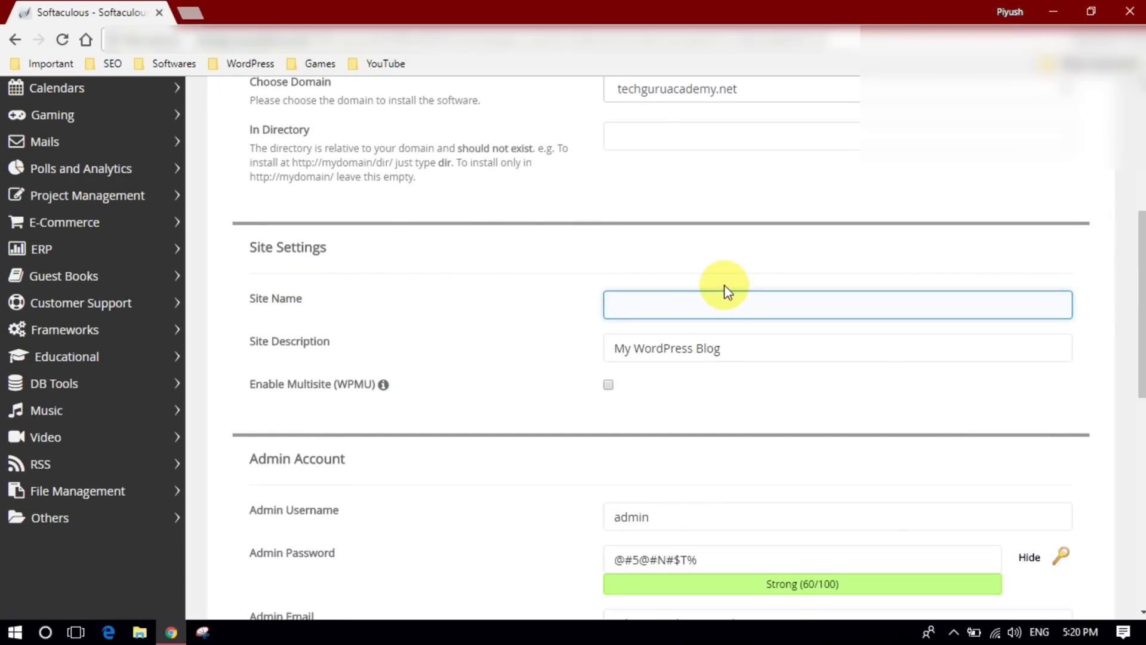
pyautogui.write('Te')
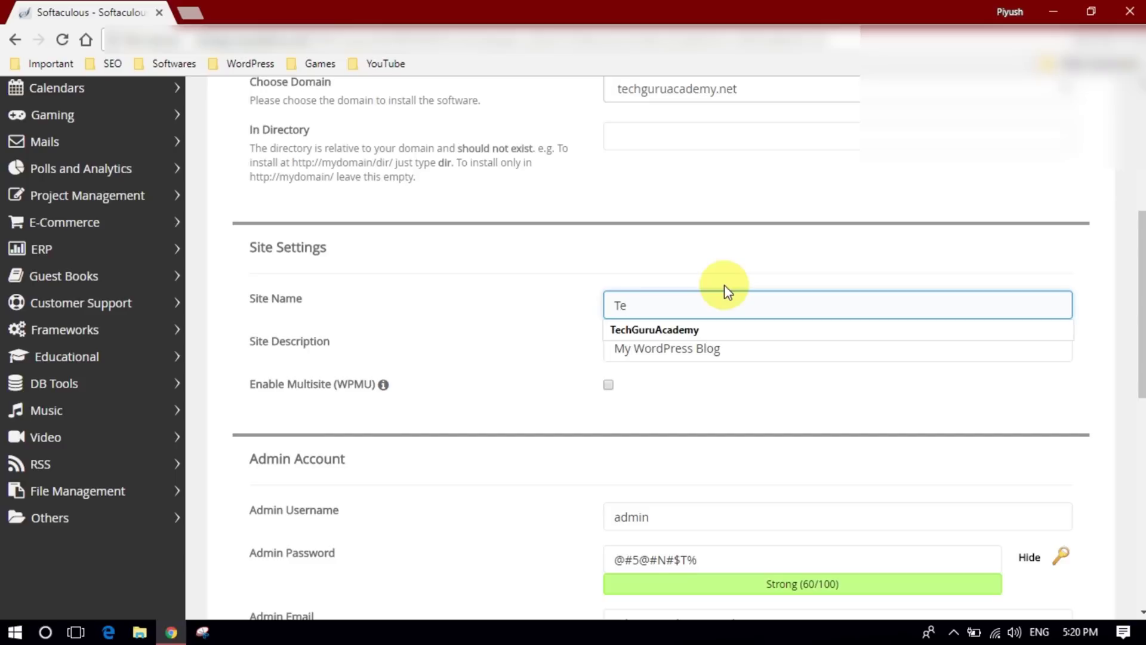
pyautogui.click(721, 330)
# - Replace the default Site Description with 'learn more'
pyautogui.click(759, 348)
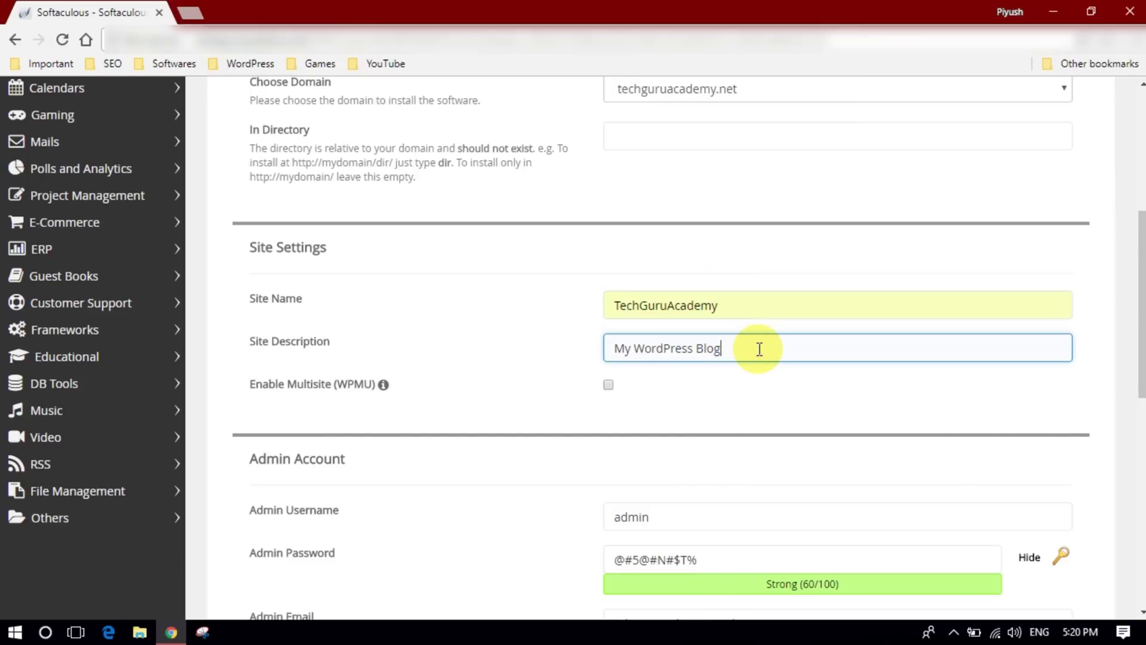
pyautogui.hotkey('ctrl', 'a')
pyautogui.press('BackSpace')
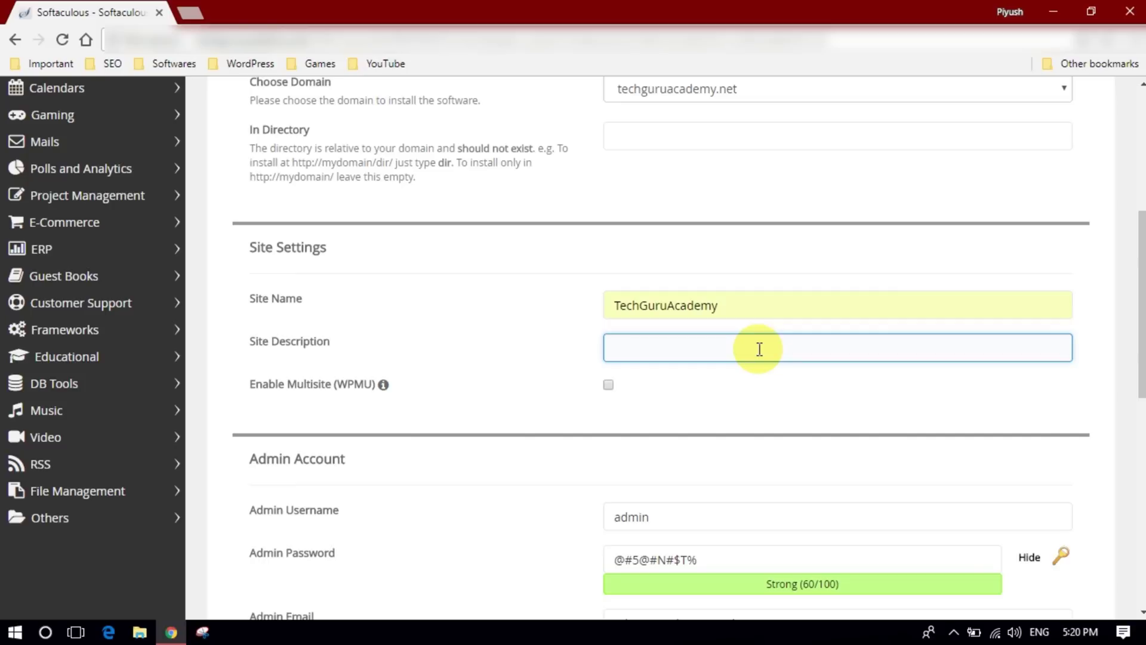
pyautogui.write('learn more')
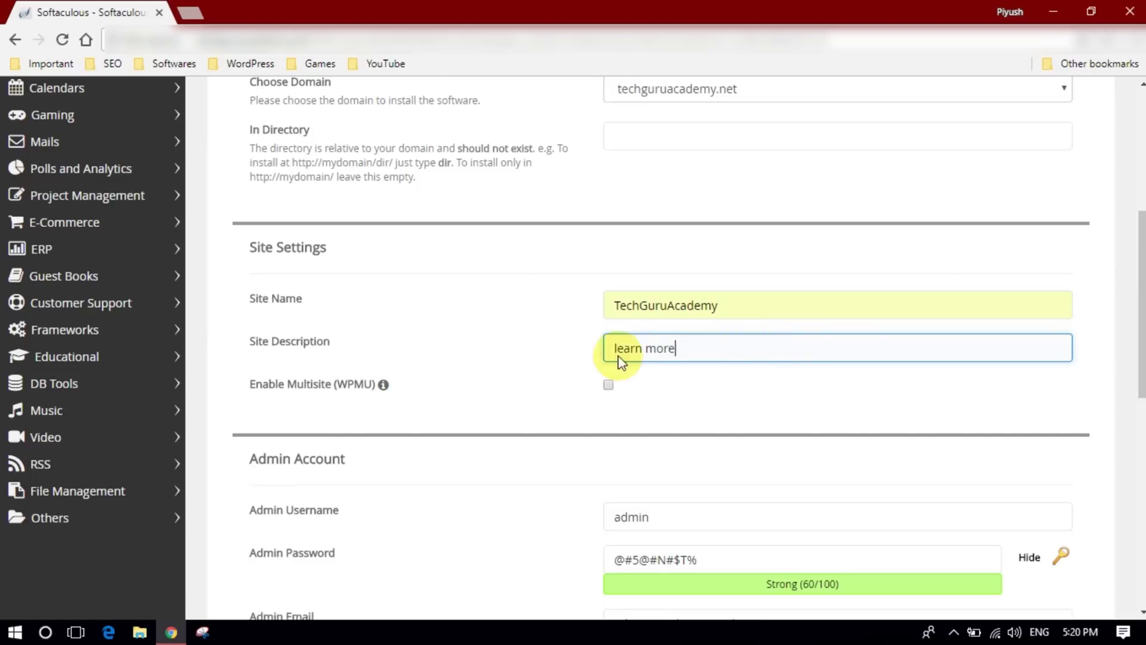
# - Scroll to the Admin Account section and erase the default 'admin' username
pyautogui.scroll(-3, 1141, 304)
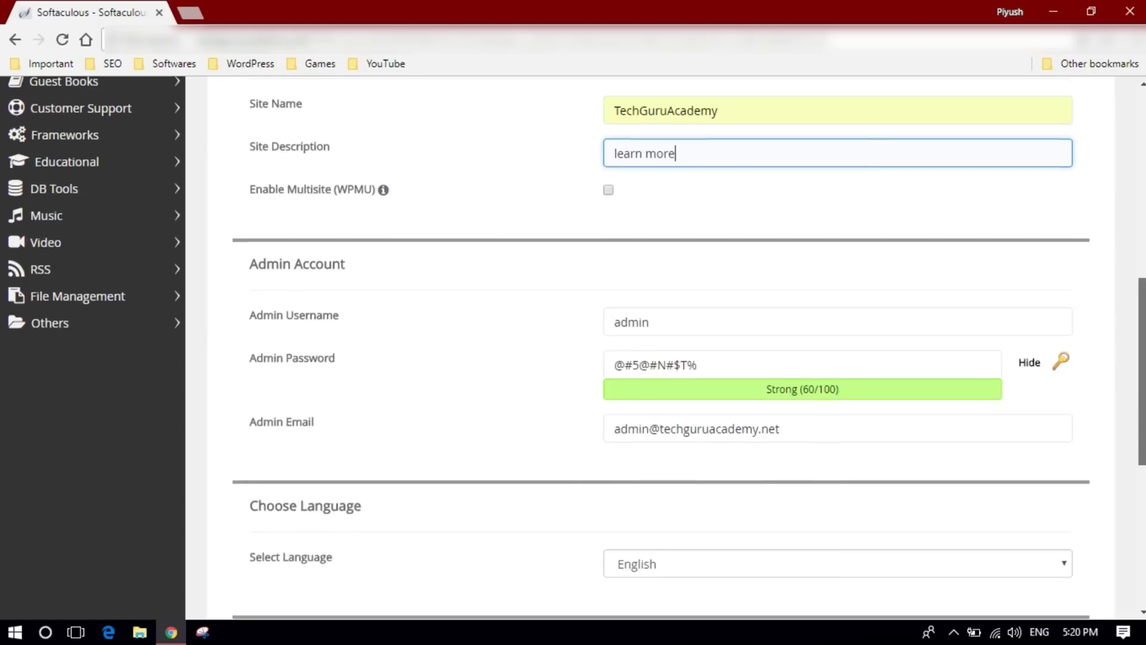
pyautogui.scroll(-2, 606, 153)
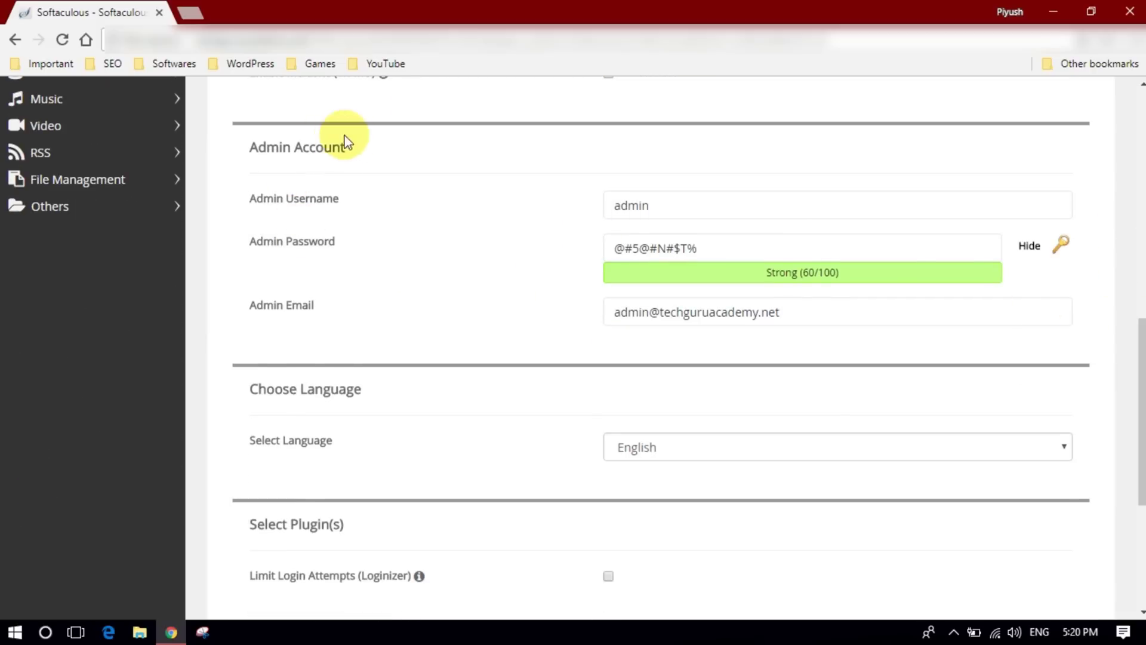
pyautogui.moveTo(346, 143); pyautogui.dragTo(249, 153)
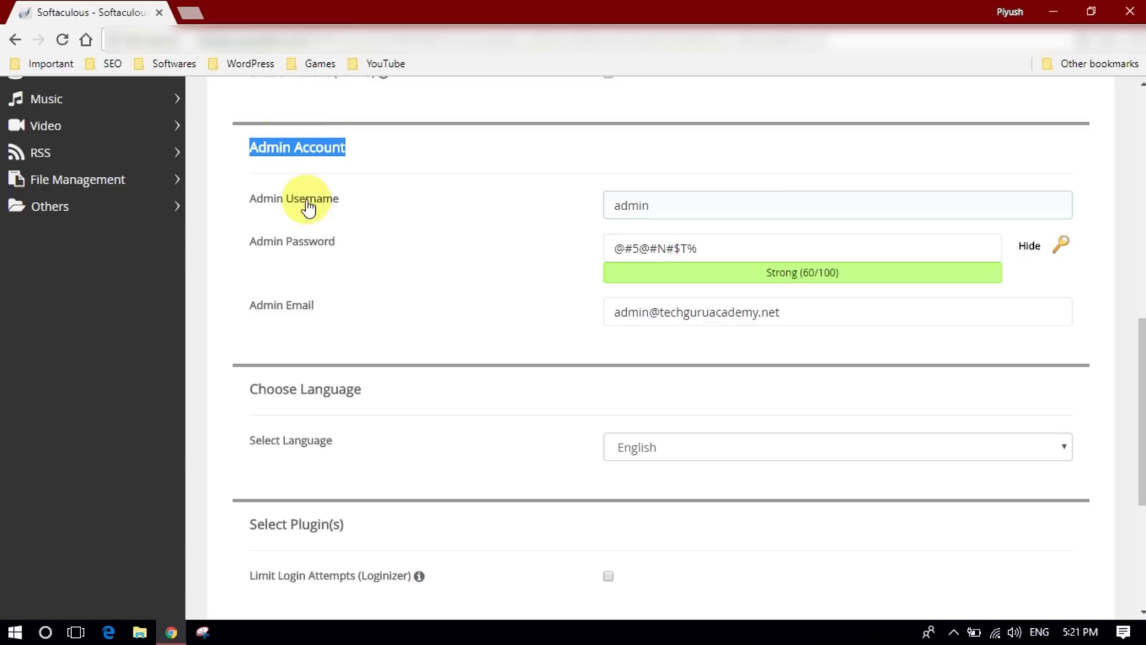
pyautogui.click(729, 200)
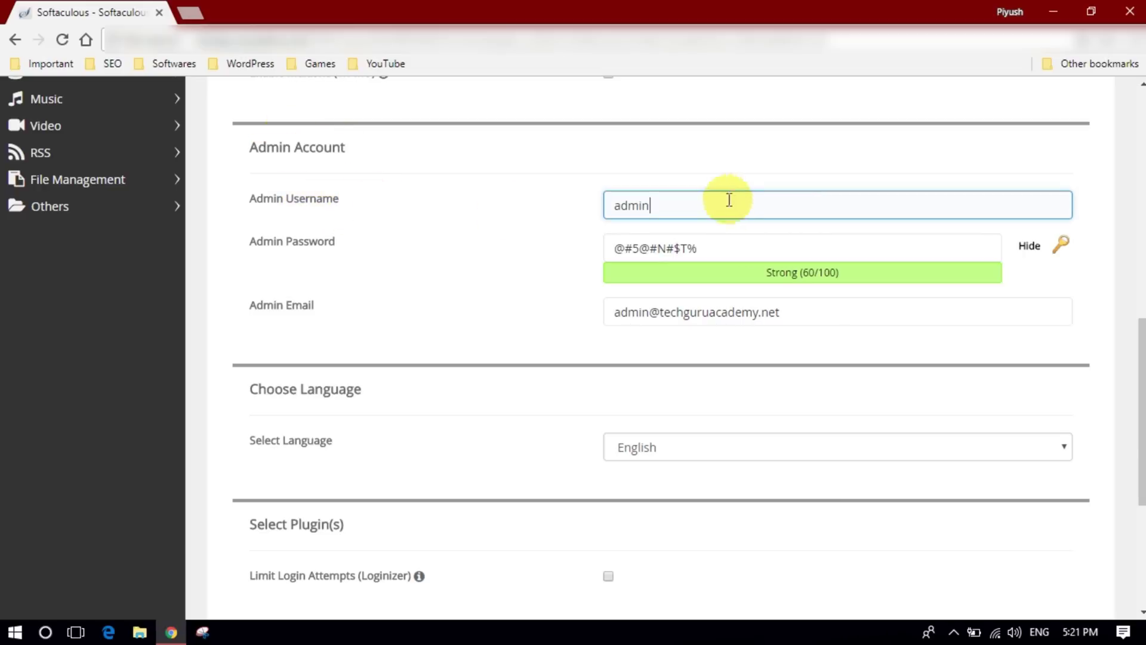
pyautogui.hotkey('ctrl', 'a')
pyautogui.press('BackSpace')
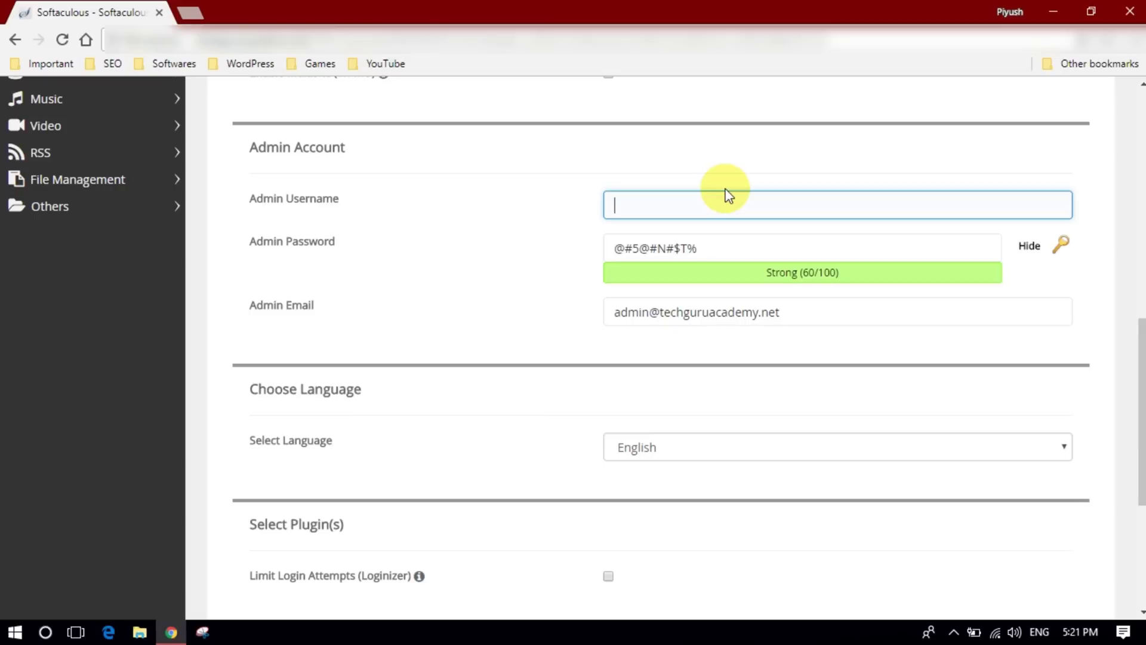
# - Launch Notepad from the Run box and position its window on screen
pyautogui.press('super+r')
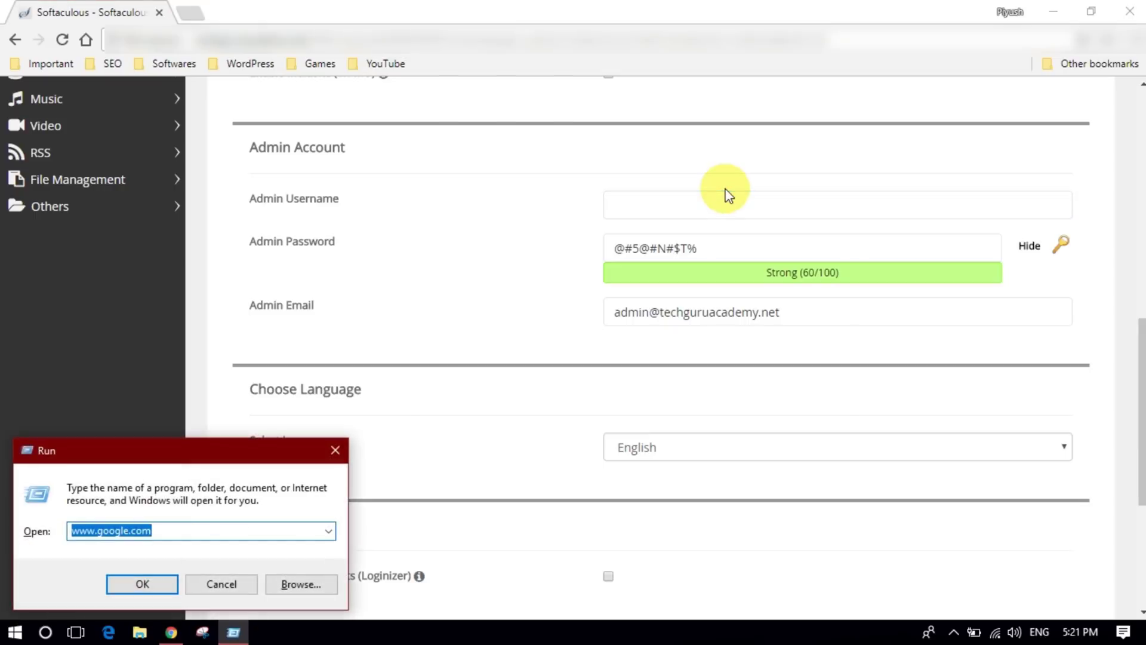
pyautogui.write('note')
pyautogui.press('Down')
pyautogui.press('Return')
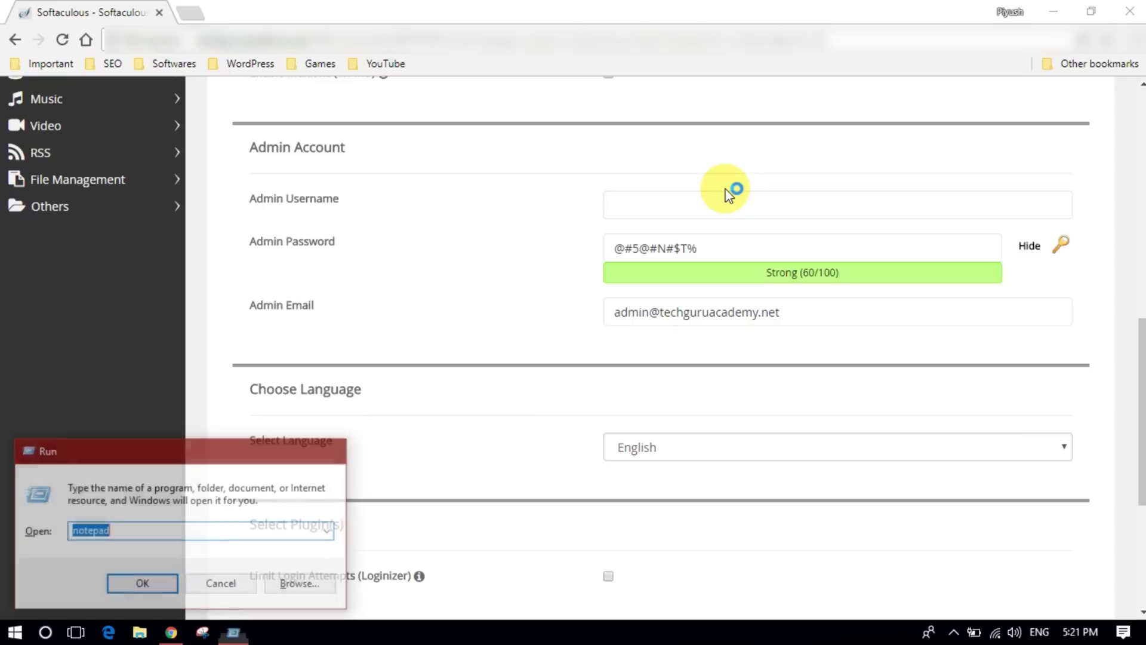
pyautogui.moveTo(459, 405); pyautogui.dragTo(742, 325)
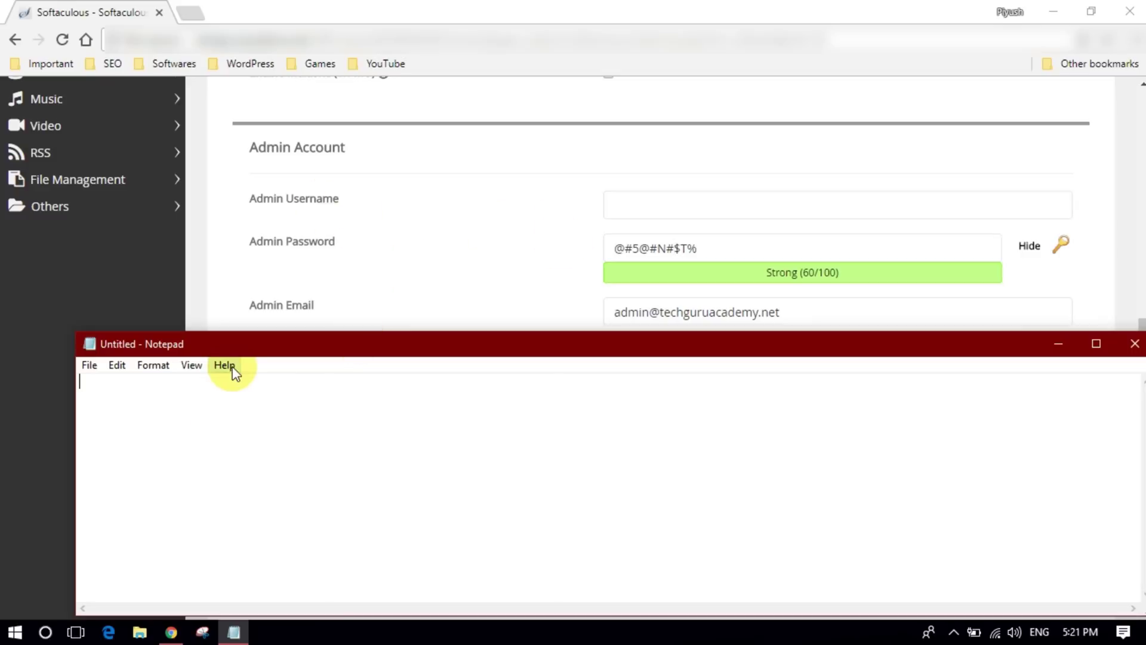
# - Note 'Username: MyWebsite' in Notepad and begin a 'pass:' line below it
pyautogui.write('Username:')
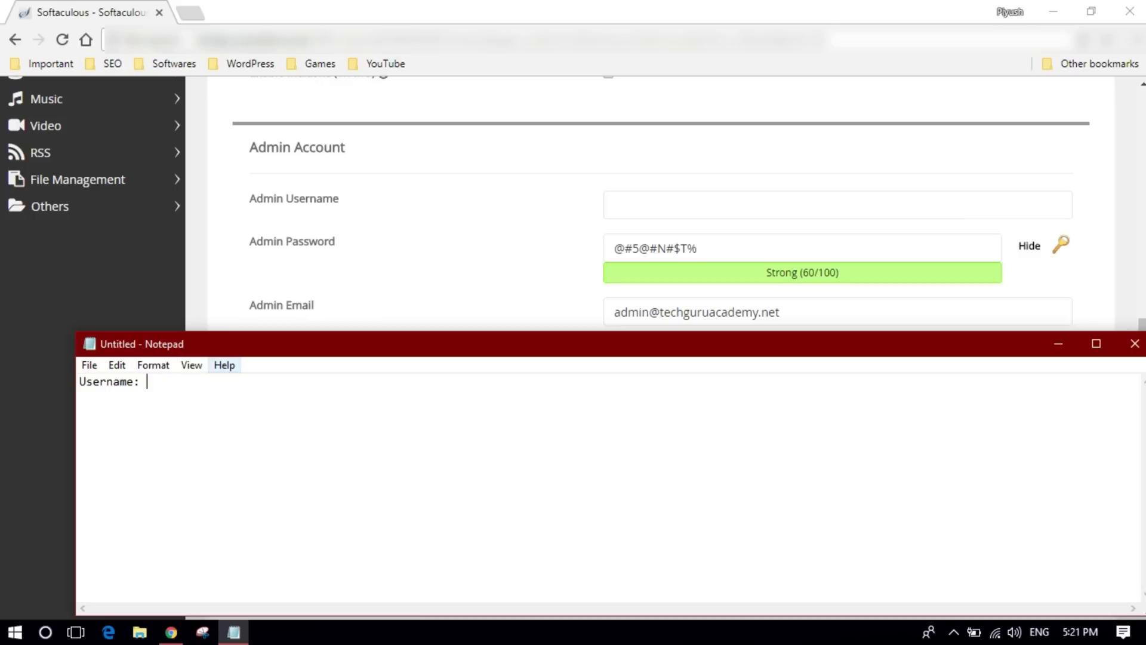
pyautogui.write('MyWebsite')
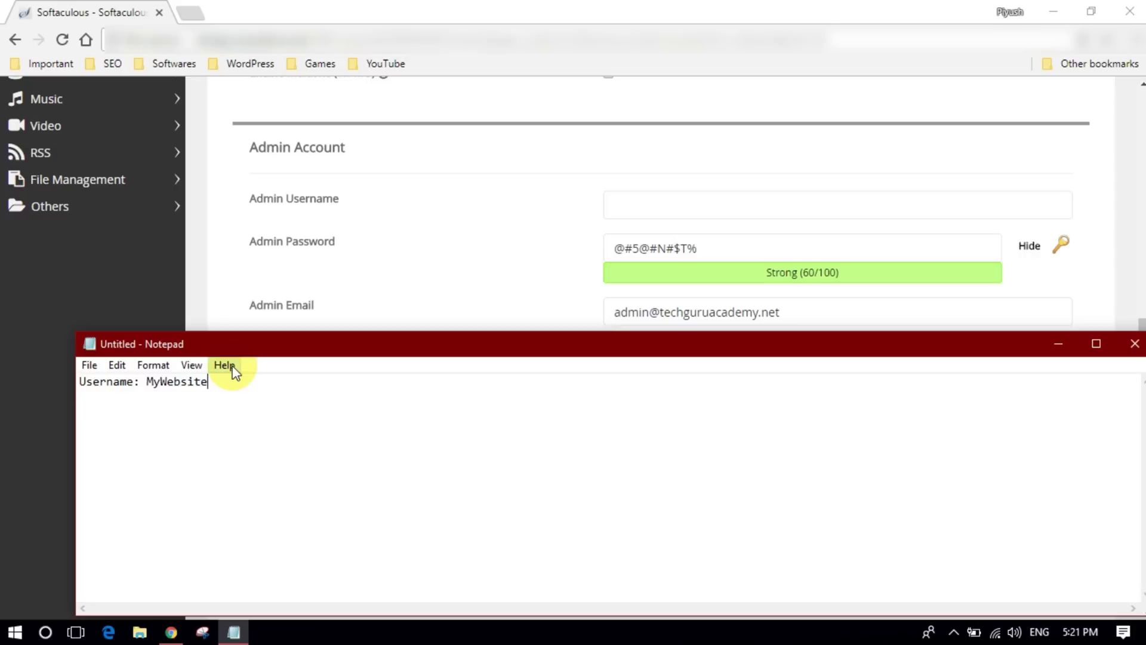
pyautogui.press('Return')
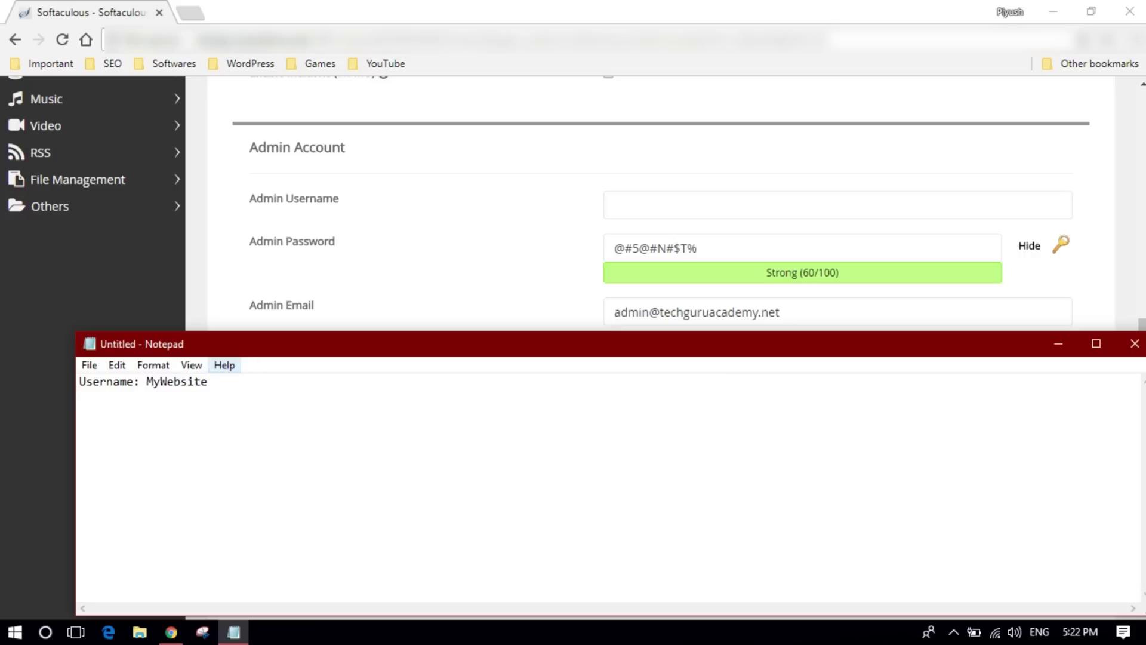
pyautogui.write('pass:')
# - Use admin username MyWebsite and replace the generated password with a hidden, strong custom one
pyautogui.click(735, 234)
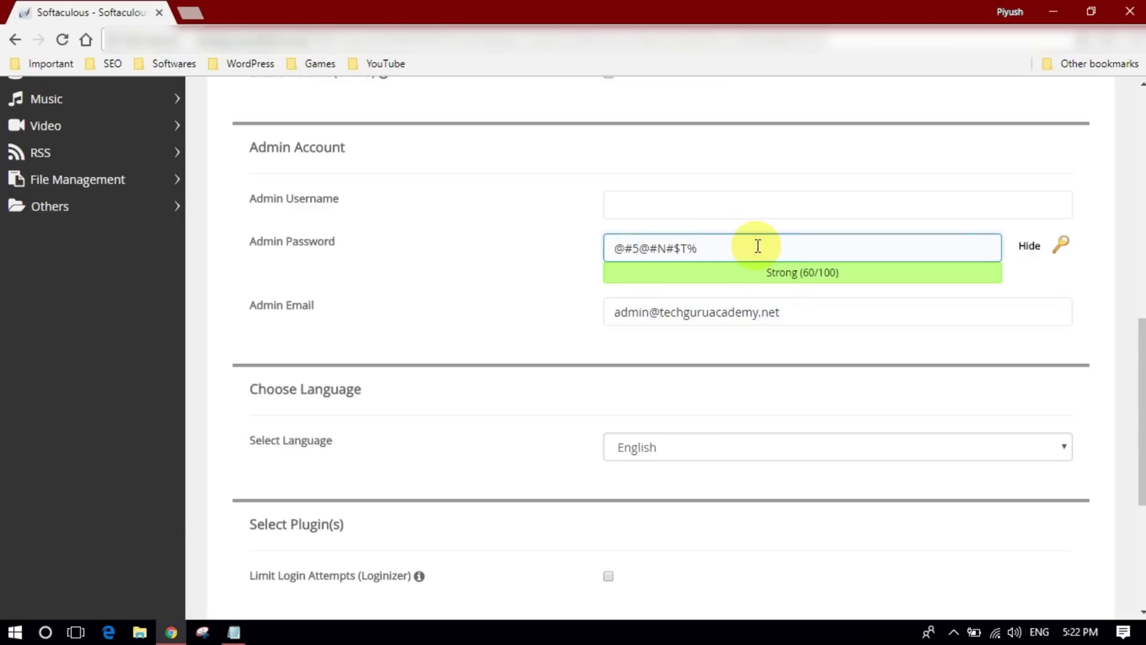
pyautogui.moveTo(758, 246); pyautogui.dragTo(537, 248)
pyautogui.click(723, 205)
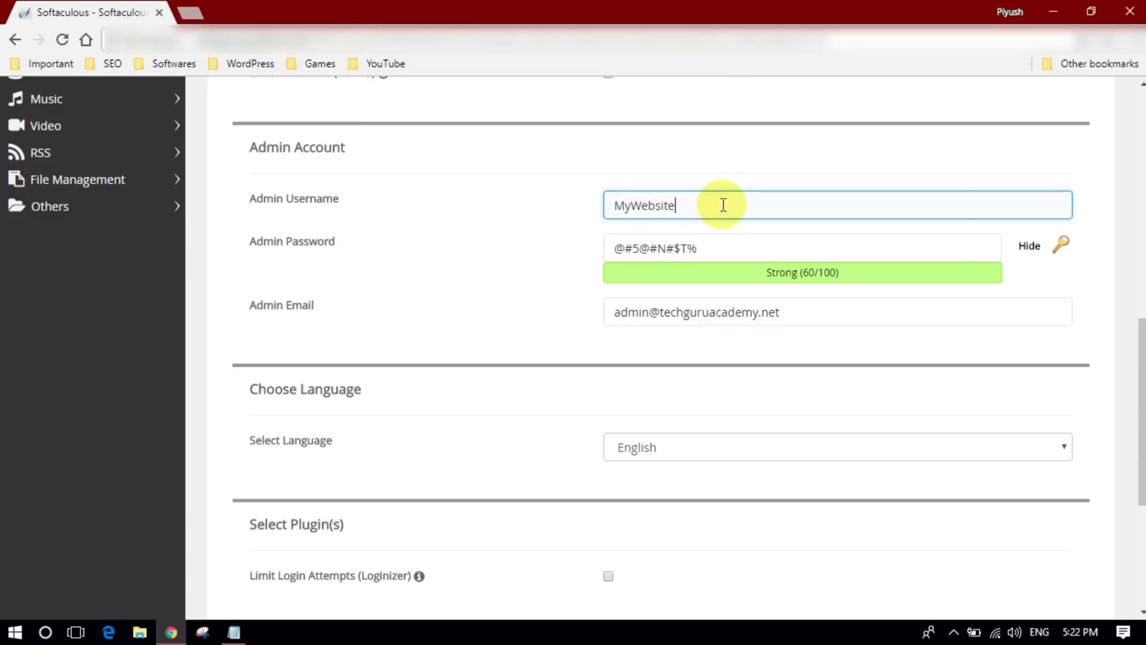
pyautogui.click(726, 254)
pyautogui.hotkey('ctrl', 'a')
pyautogui.press('BackSpace')
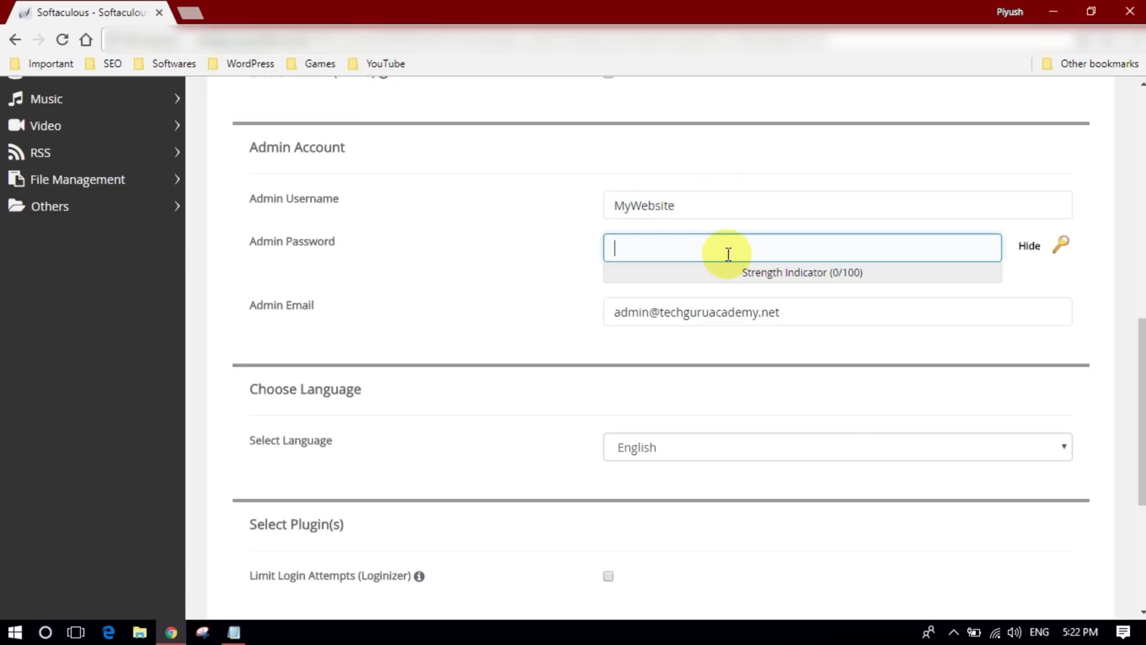
pyautogui.click(1031, 246)
pyautogui.click(717, 252)
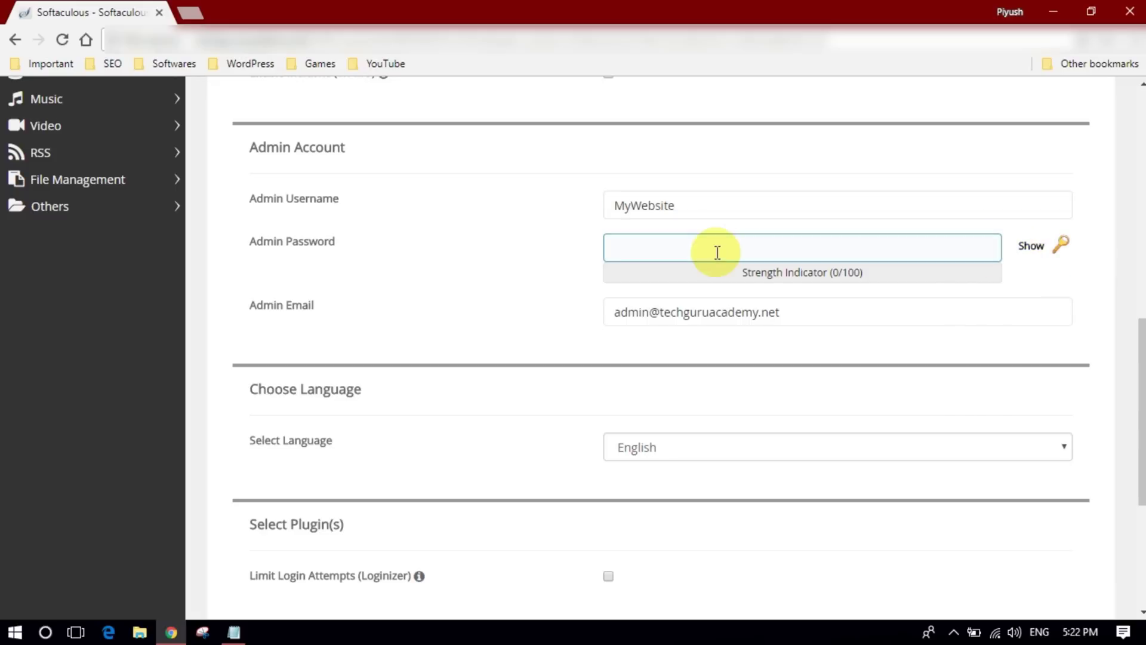
pyautogui.write('••')
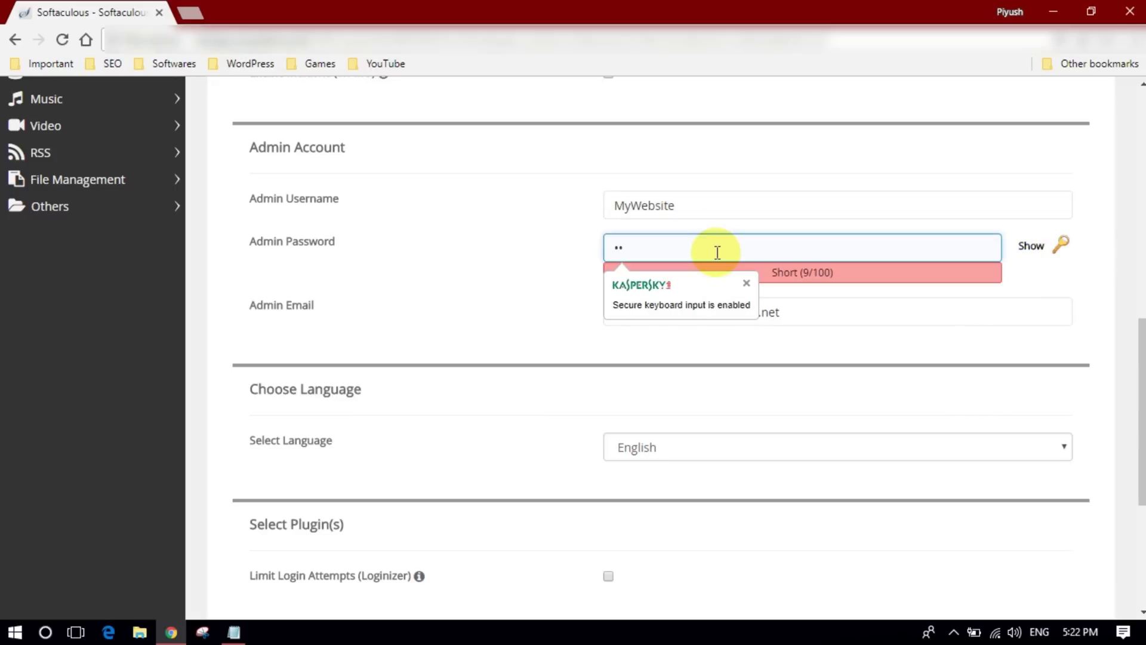
pyautogui.write('•••••••')
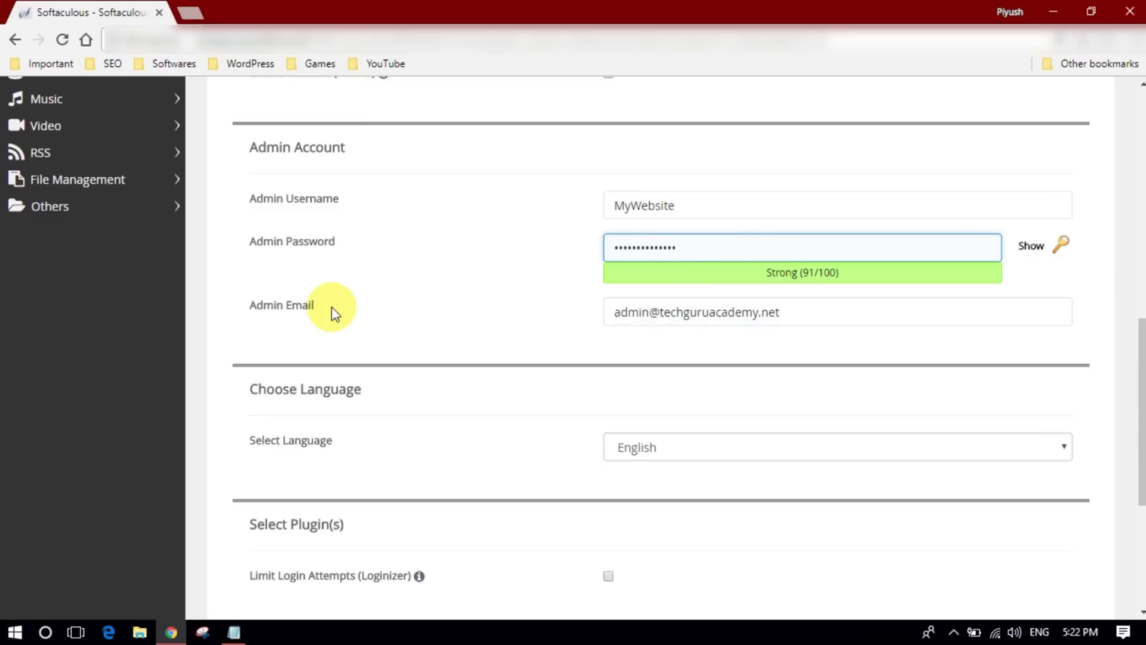
# - Replace the admin email with a saved address from the autofill suggestions
pyautogui.click(790, 309)
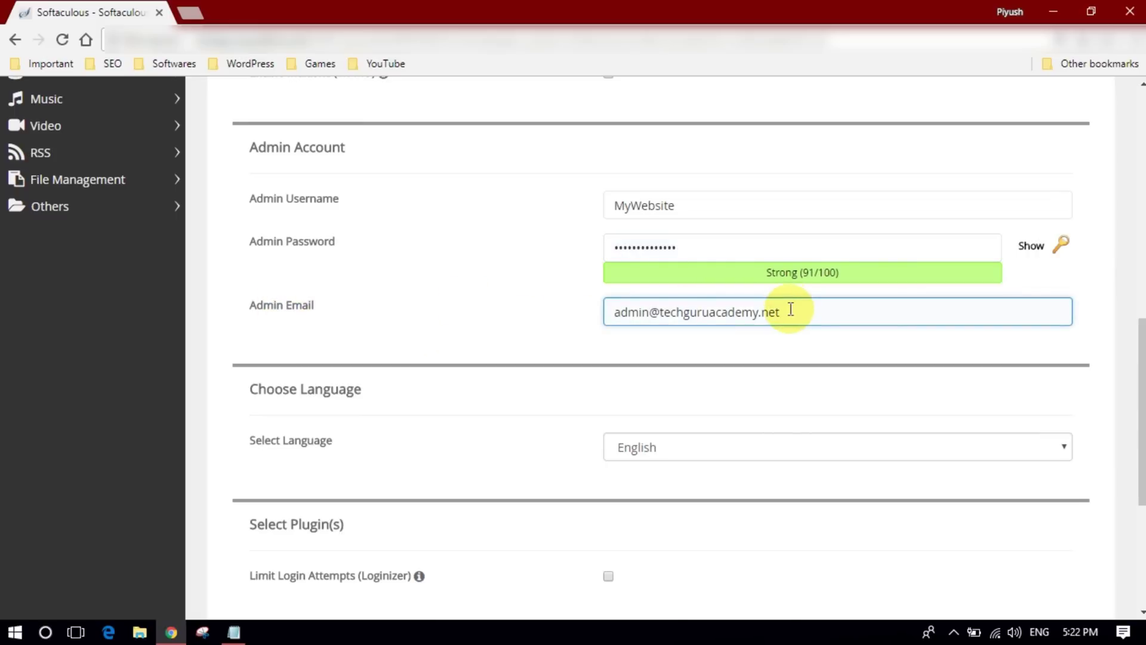
pyautogui.hotkey('ctrl', 'a')
pyautogui.press('BackSpace')
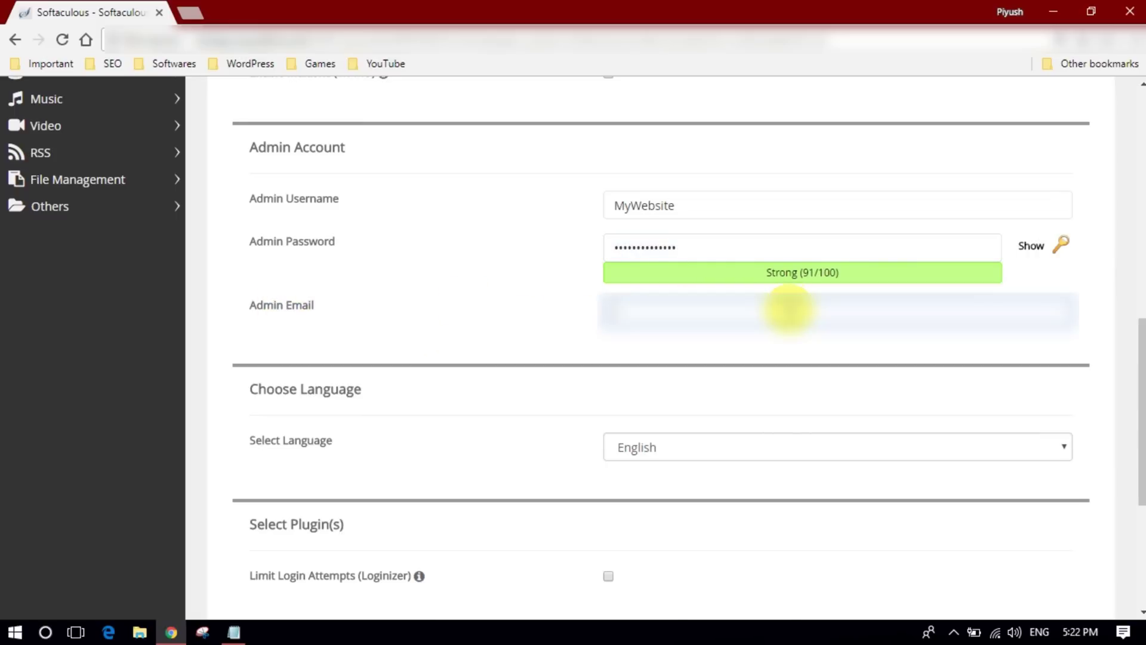
pyautogui.click(790, 309)
pyautogui.press('Down')
pyautogui.press('Return')
pyautogui.press('Tab')
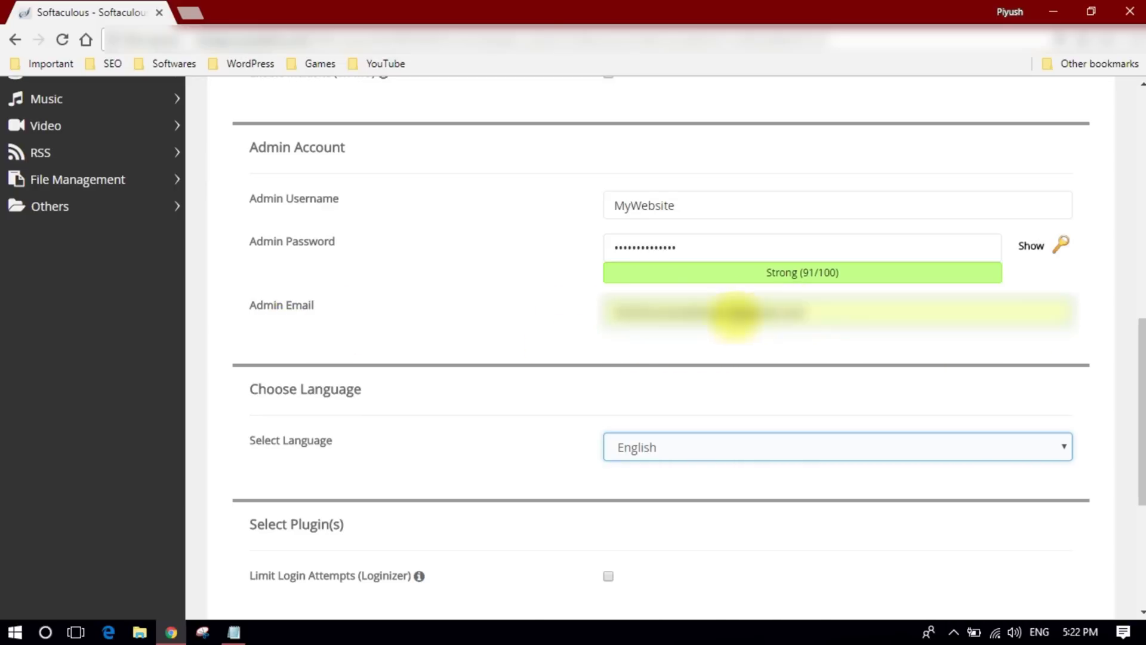
# - Pick a saved address for emailing installation details, then run the install for techguruacademy.net
pyautogui.scroll(-3, 848, 334)
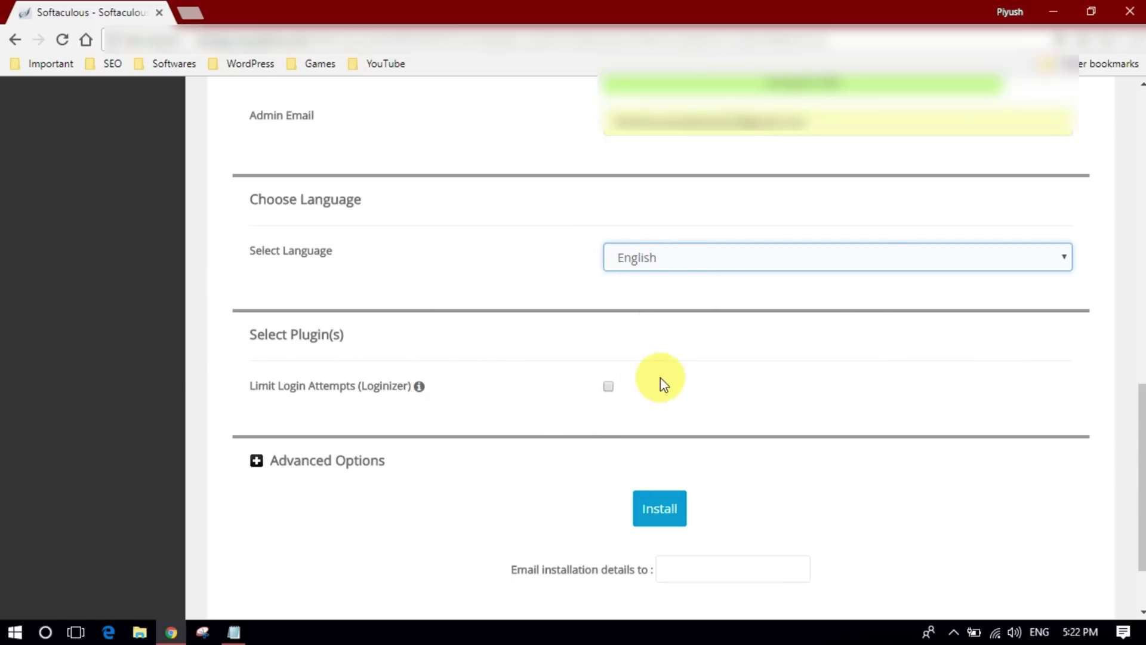
pyautogui.scroll(-2, 916, 447)
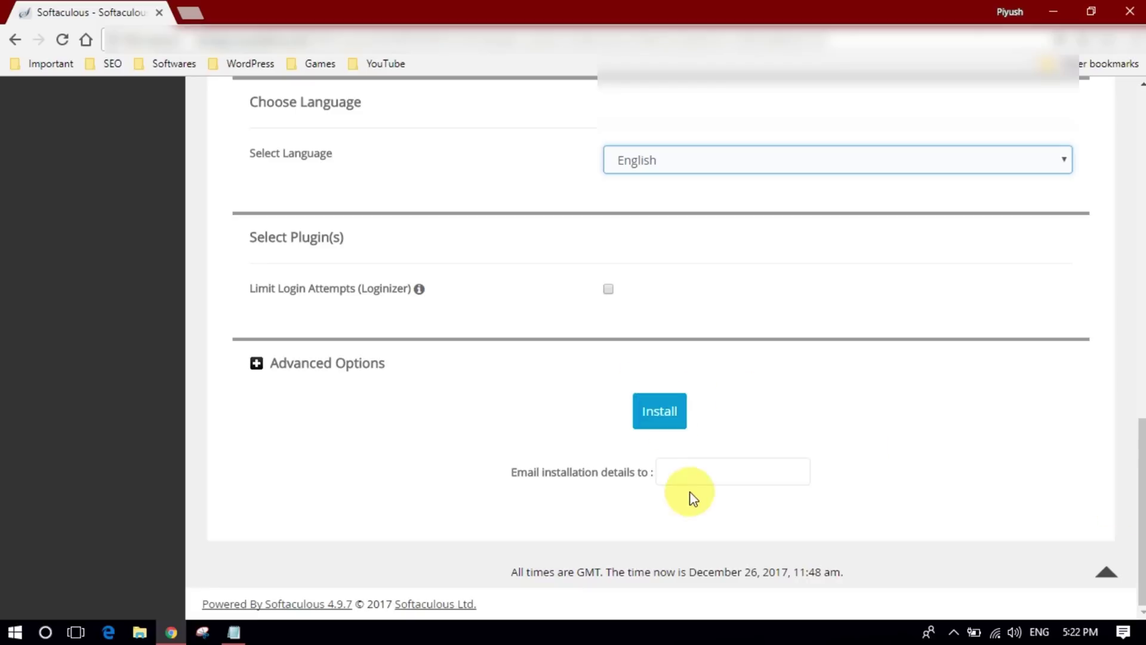
pyautogui.click(696, 476)
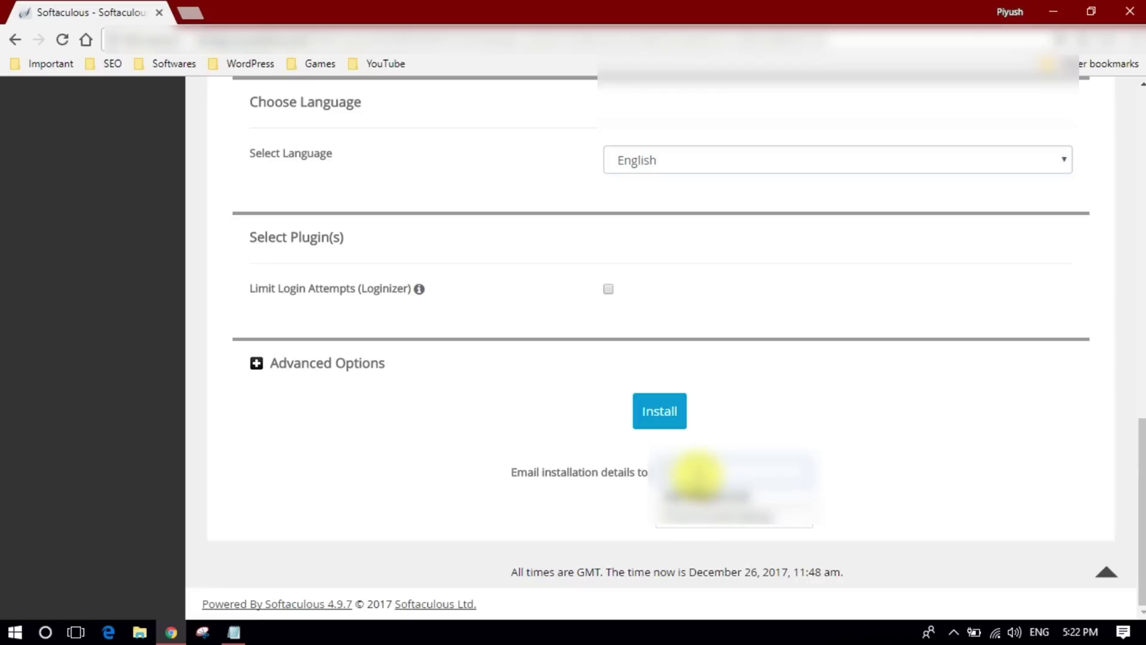
pyautogui.press('super+Left')
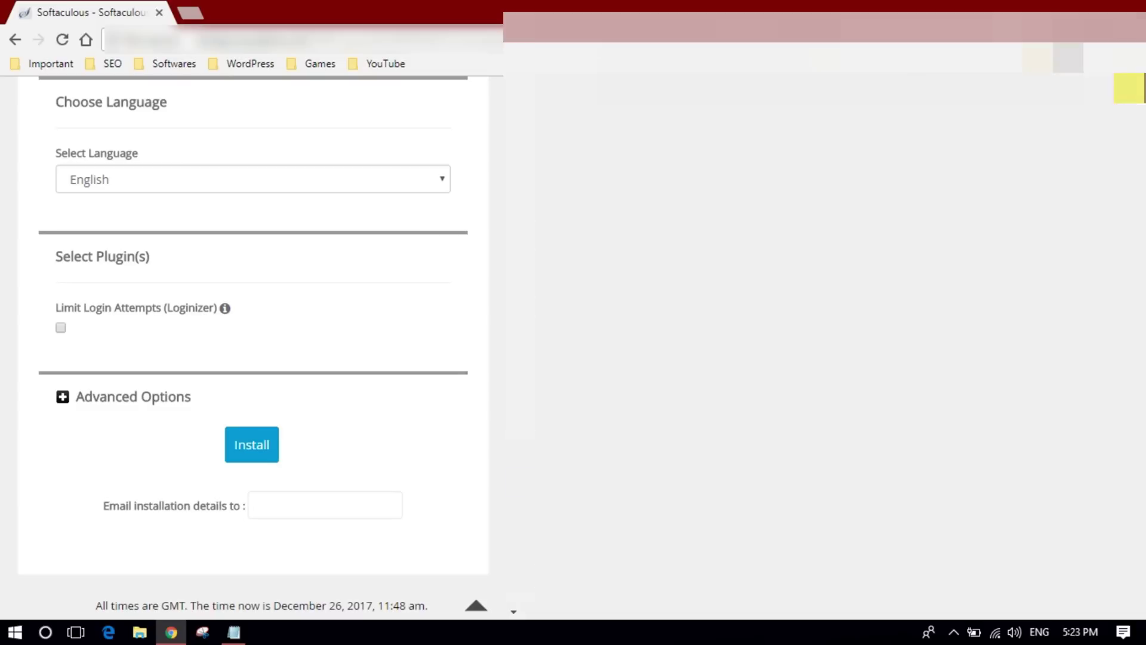
pyautogui.press('super+Up')
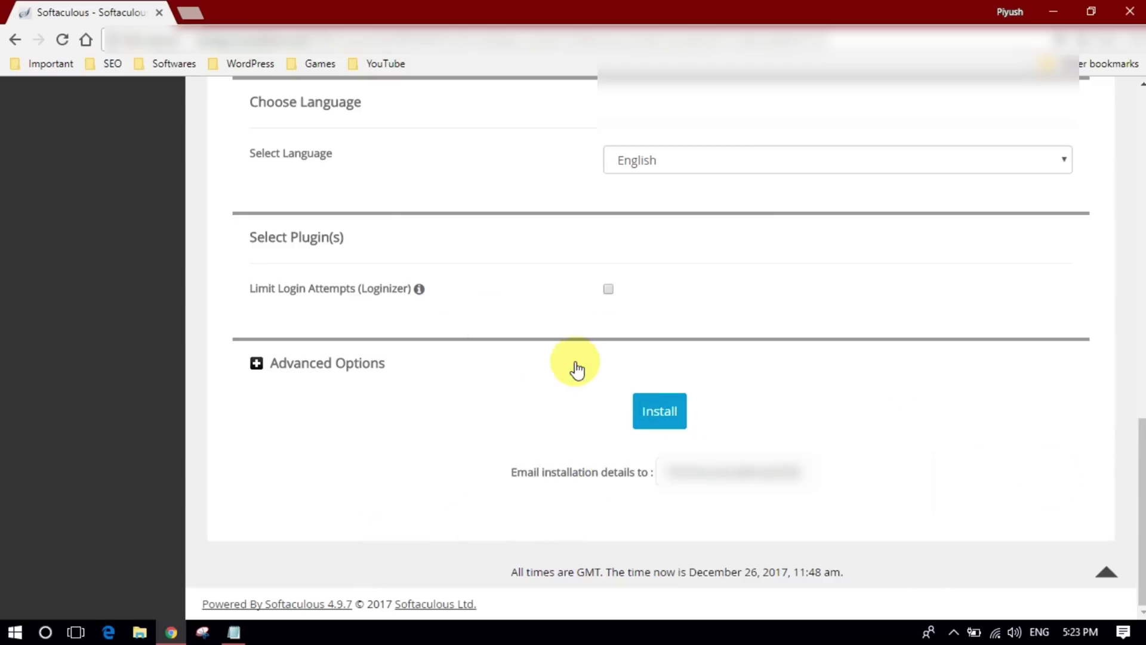
pyautogui.click(649, 413)
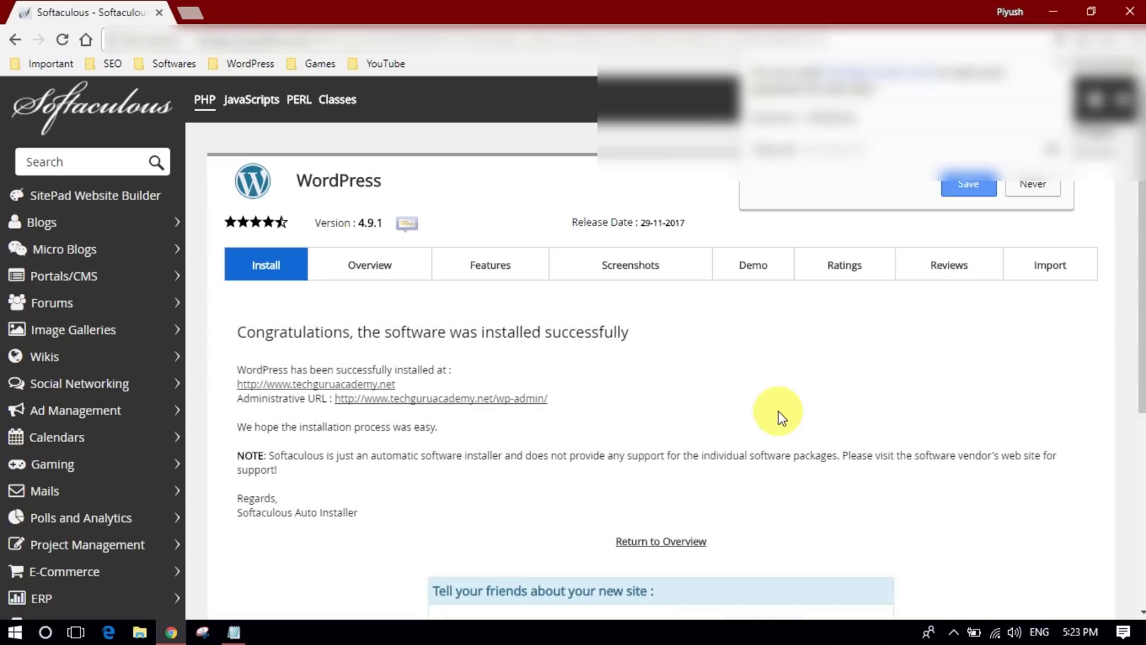
# - Decline saving the password, open the wp-admin URL in a new tab and switch to it
pyautogui.click(1033, 186)
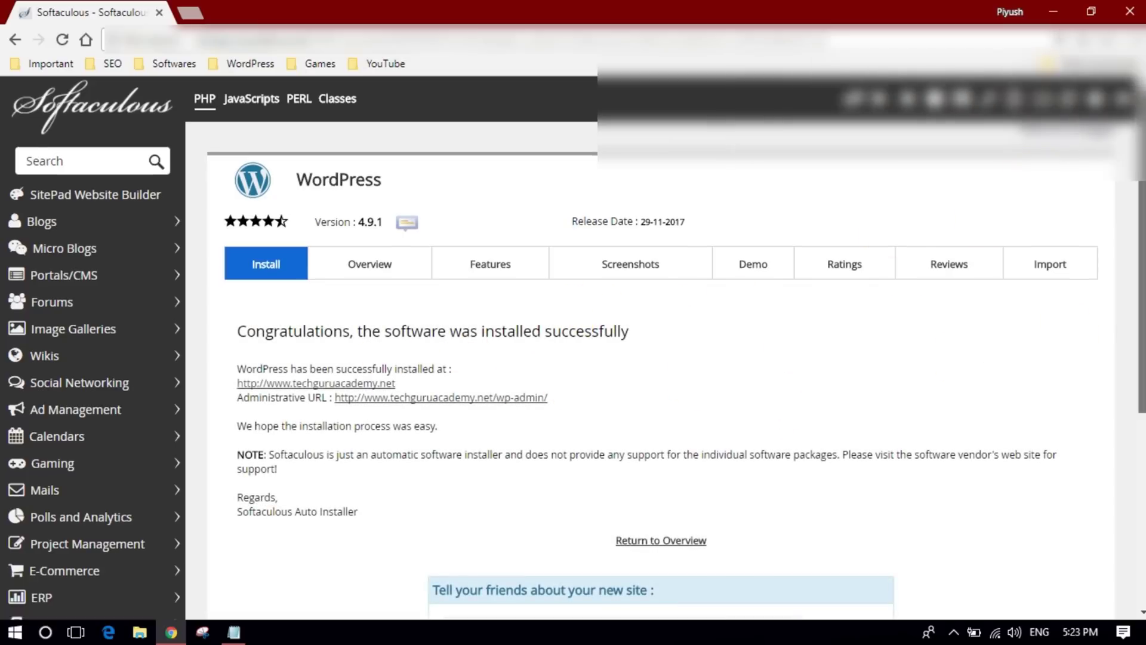
pyautogui.scroll(-1, 519, 298)
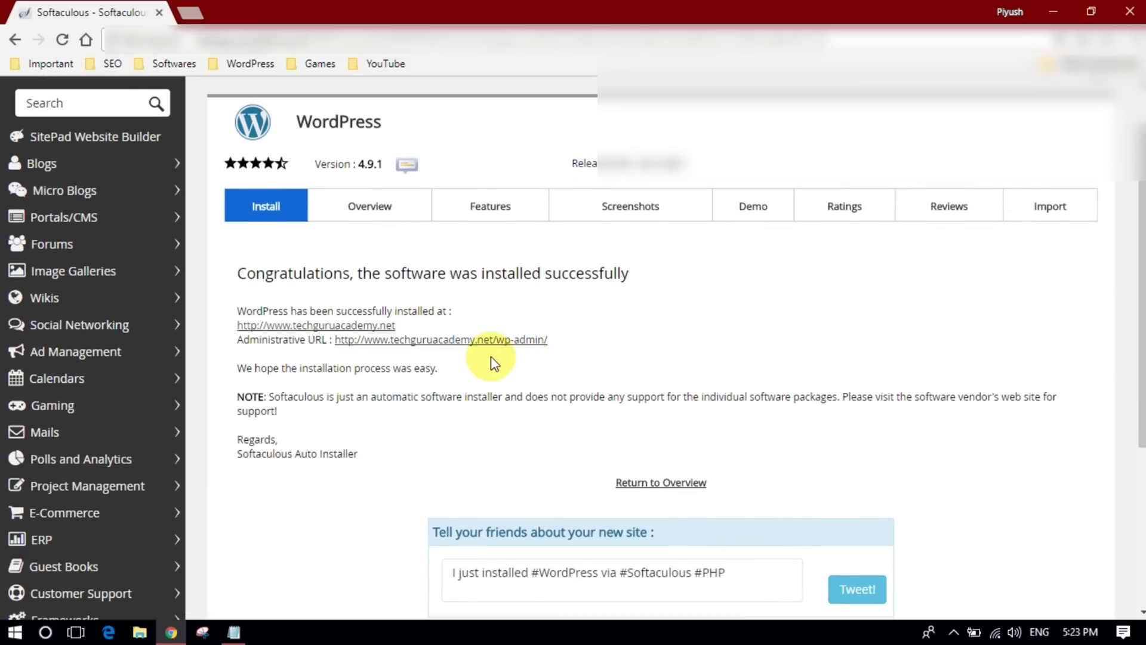
pyautogui.middleClick(520, 348)
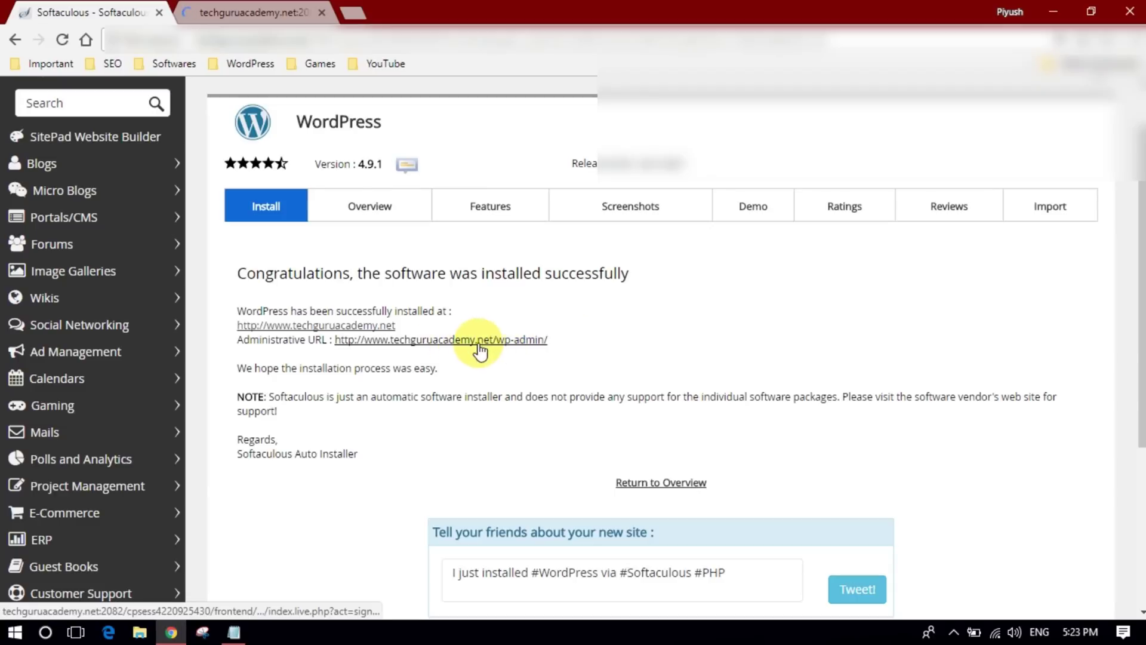
pyautogui.moveTo(235, 306); pyautogui.dragTo(578, 486)
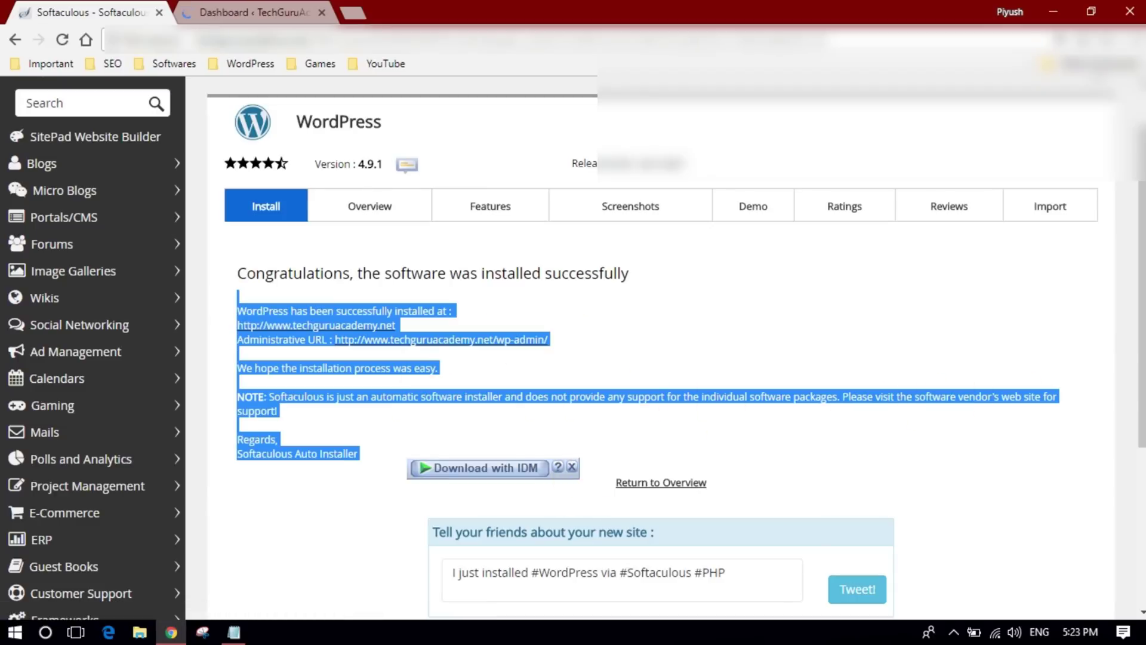
pyautogui.scroll(-2, 657, 358)
pyautogui.scroll(1, 764, 382)
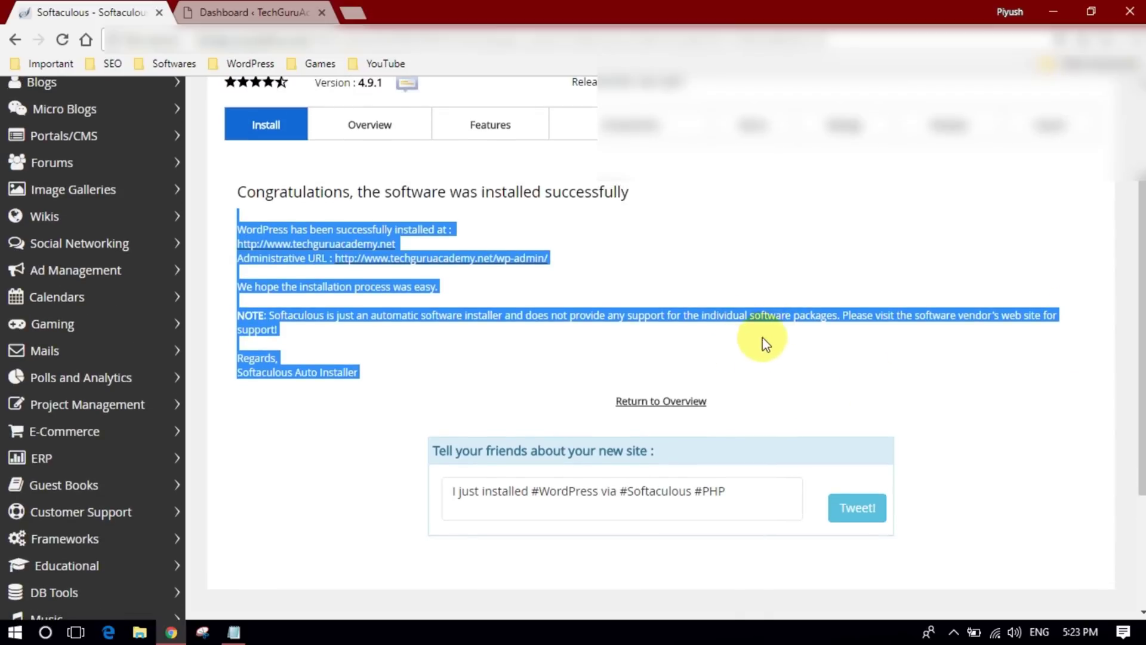
pyautogui.click(275, 8)
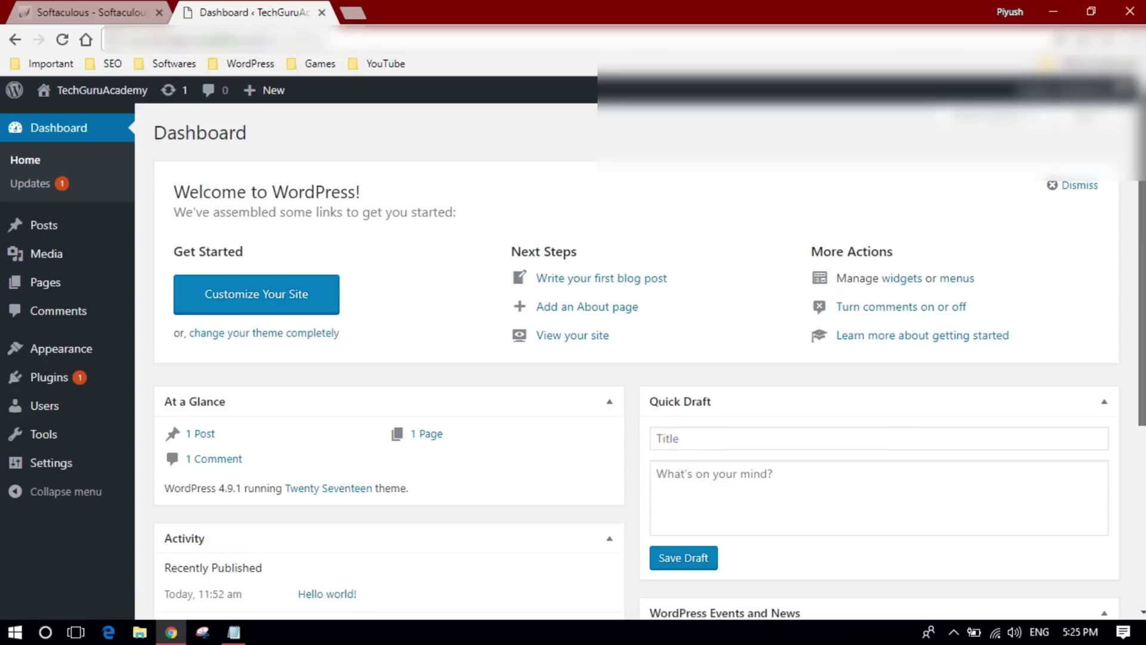
# - Dismiss the Welcome panel and collapse Quick Draft, At a Glance, Activity and Events widgets
pyautogui.click(1081, 186)
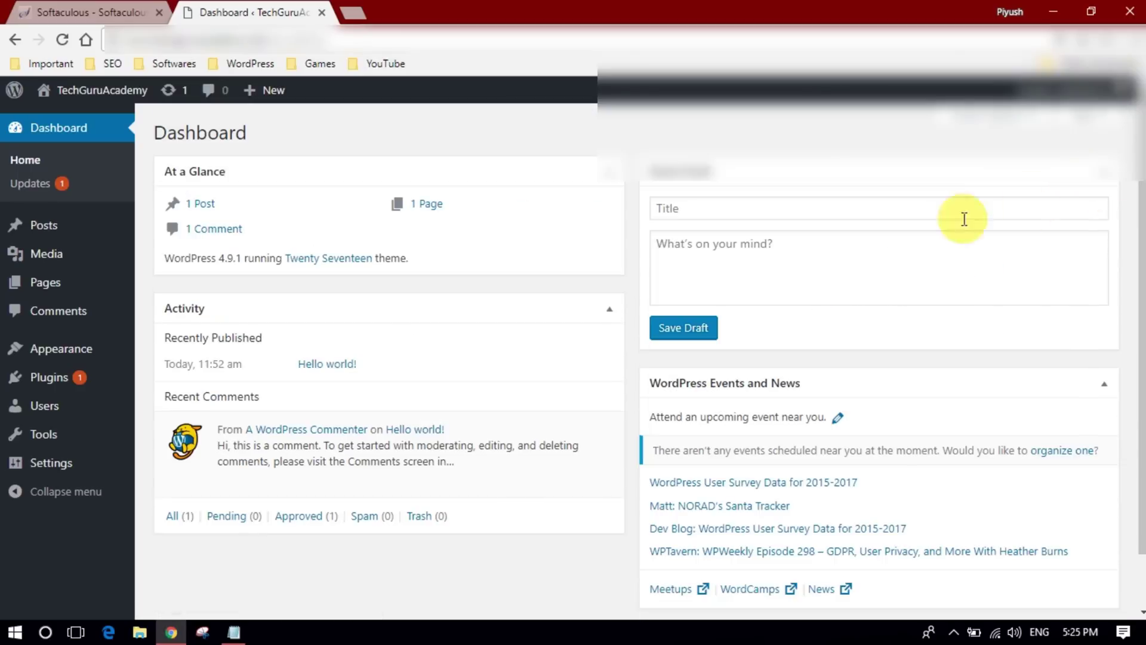
pyautogui.click(1066, 182)
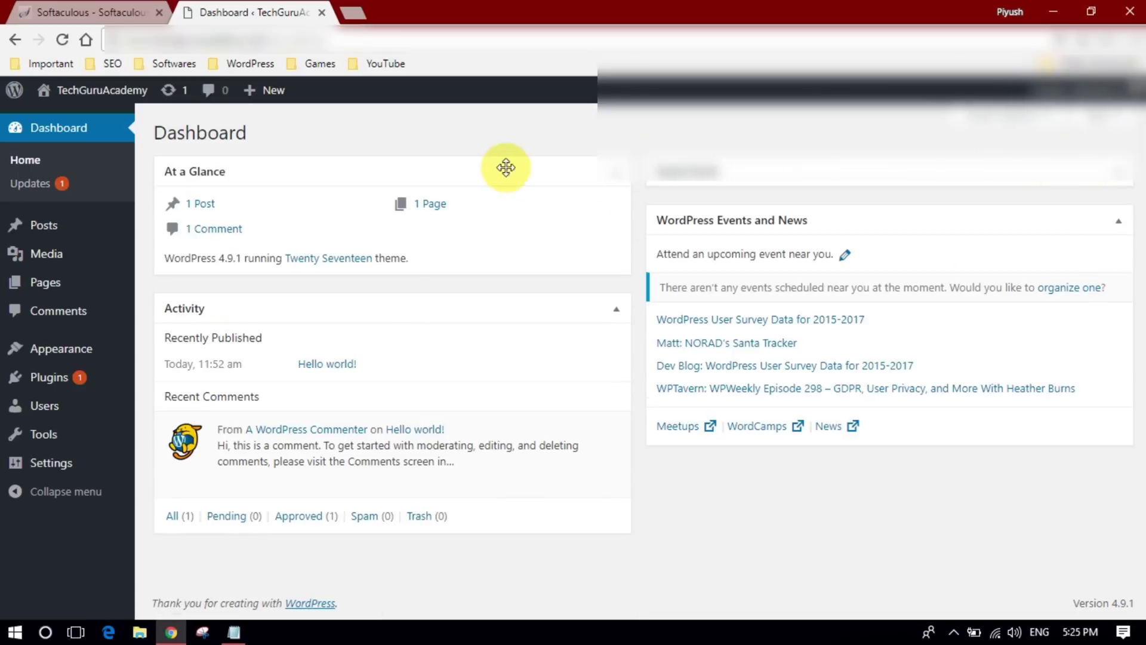
pyautogui.click(618, 170)
pyautogui.click(615, 220)
pyautogui.click(1117, 221)
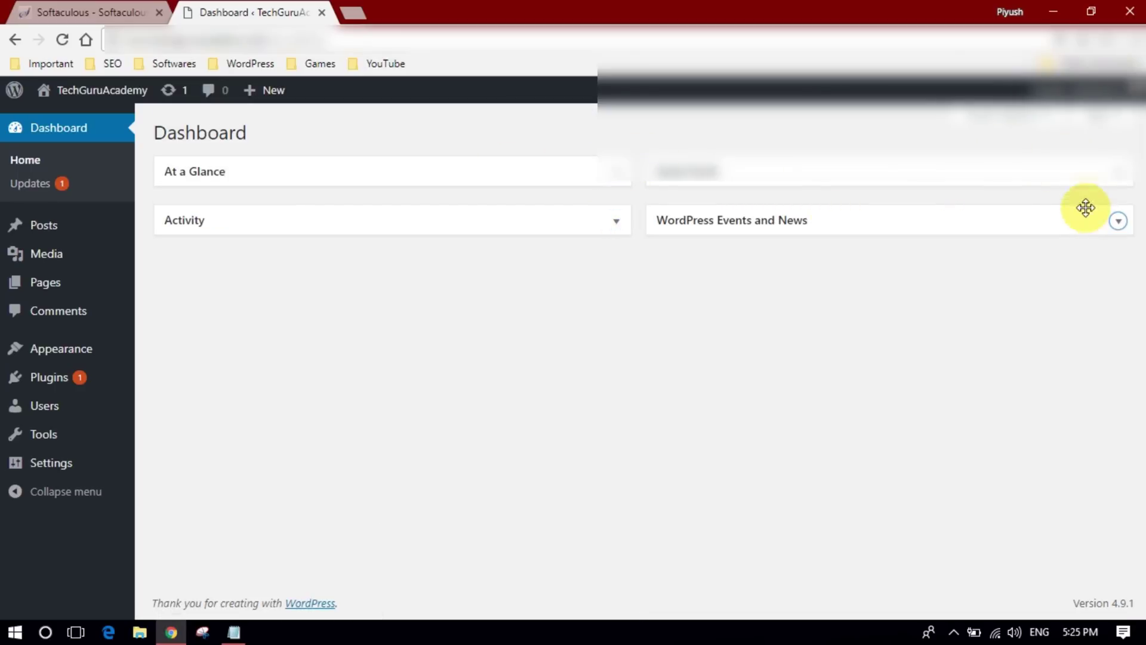